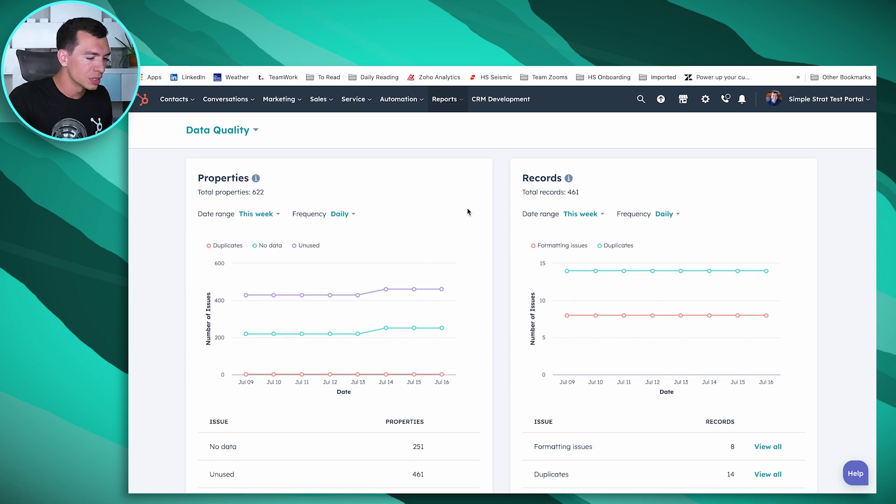
Go to the Data Quality overview via Reports > Data Management.
{"action": "scroll", "coordinate": [468, 211], "scroll_direction": "down", "scroll_amount": 1}
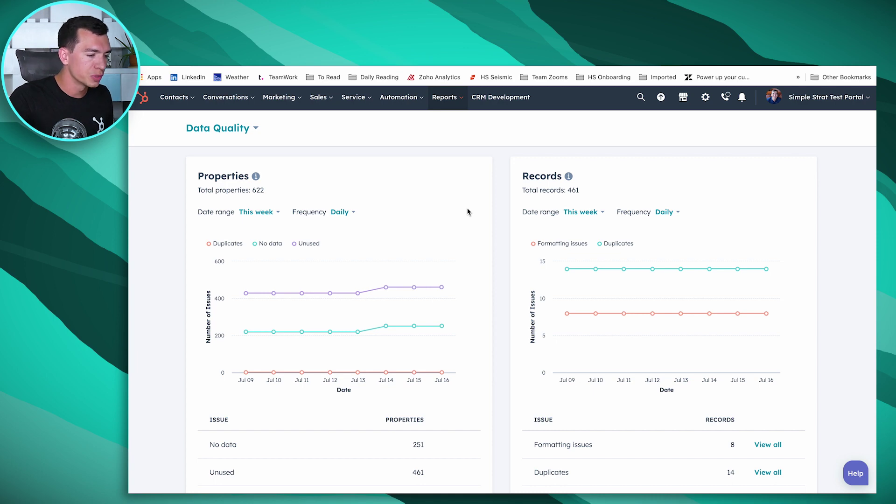
{"action": "left_click", "coordinate": [446, 98]}
{"action": "mouse_move", "coordinate": [458, 206]}
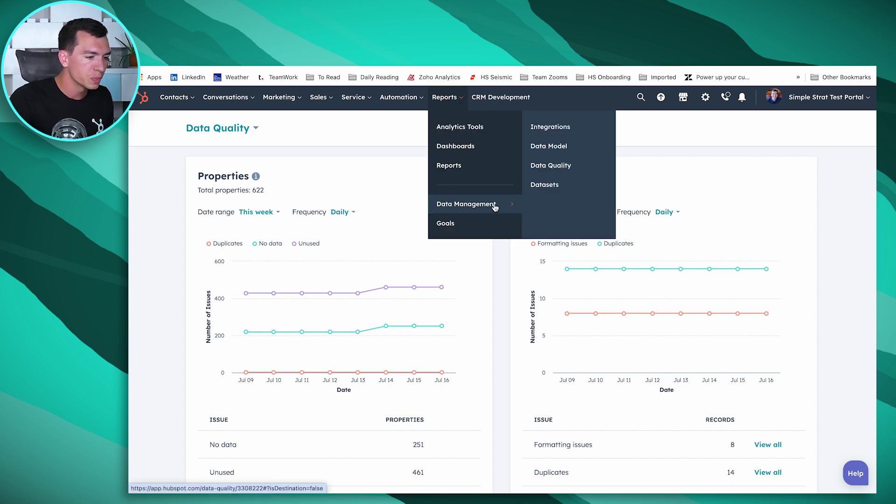
{"action": "left_click", "coordinate": [546, 171]}
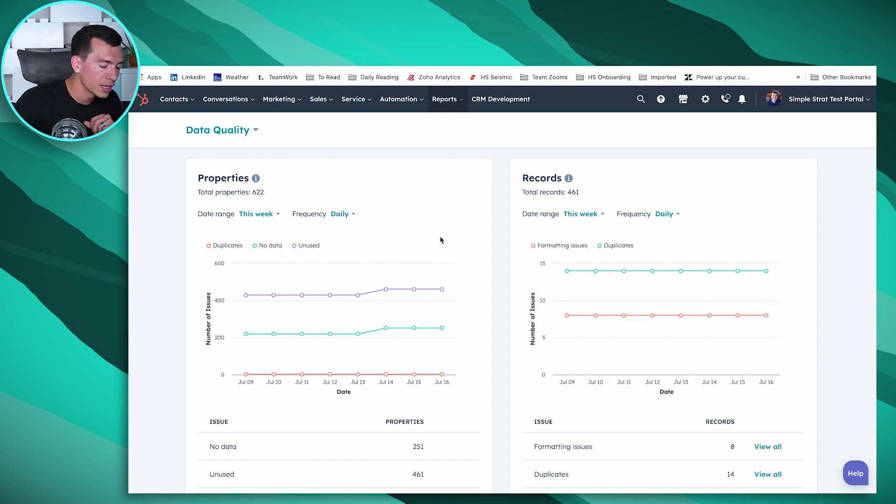
Scroll through the Data Quality issue cards, then open the Data Quality views dropdown.
{"action": "scroll", "coordinate": [370, 245], "scroll_direction": "down", "scroll_amount": 3}
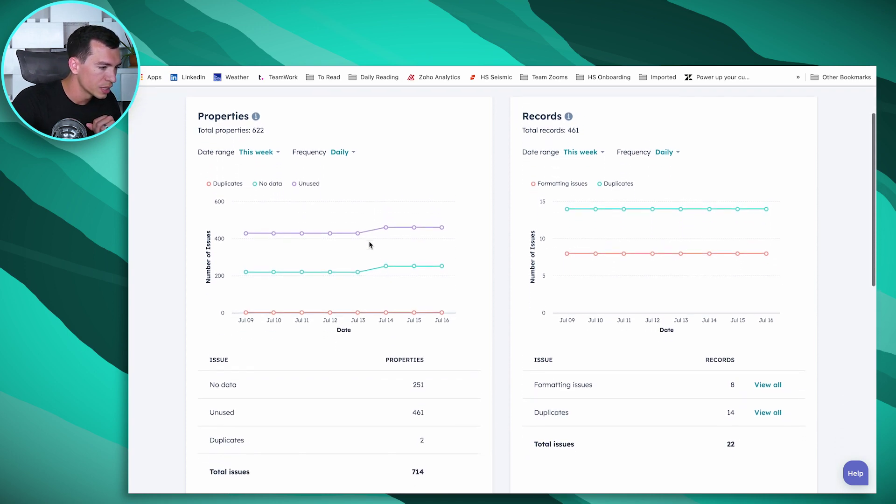
{"action": "mouse_move", "coordinate": [300, 233]}
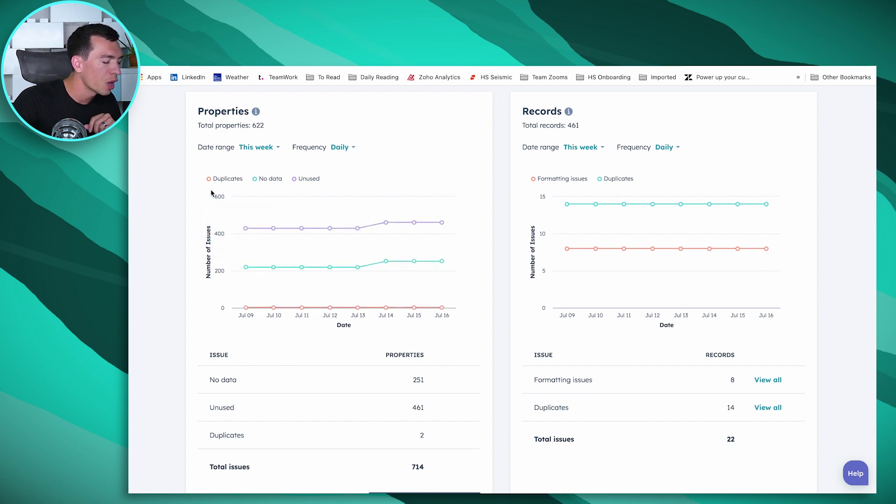
{"action": "mouse_move", "coordinate": [246, 227]}
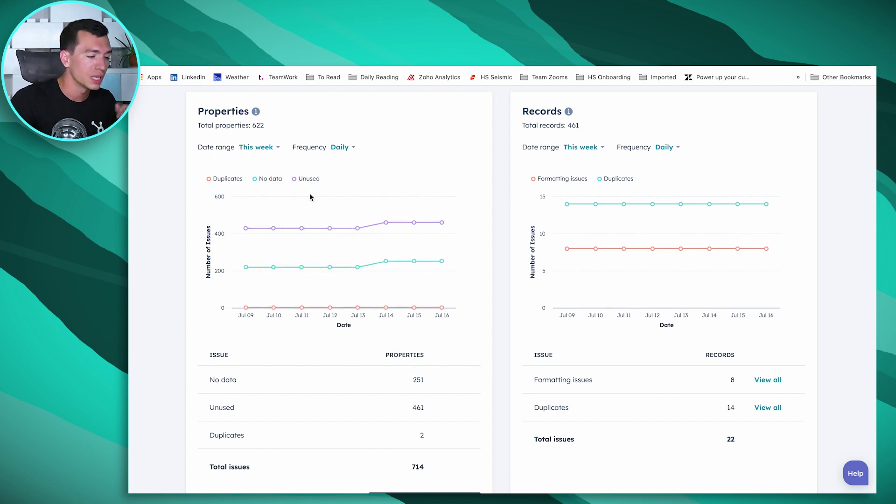
{"action": "scroll", "coordinate": [310, 196], "scroll_direction": "down", "scroll_amount": 1}
{"action": "scroll", "coordinate": [318, 198], "scroll_direction": "up", "scroll_amount": 1}
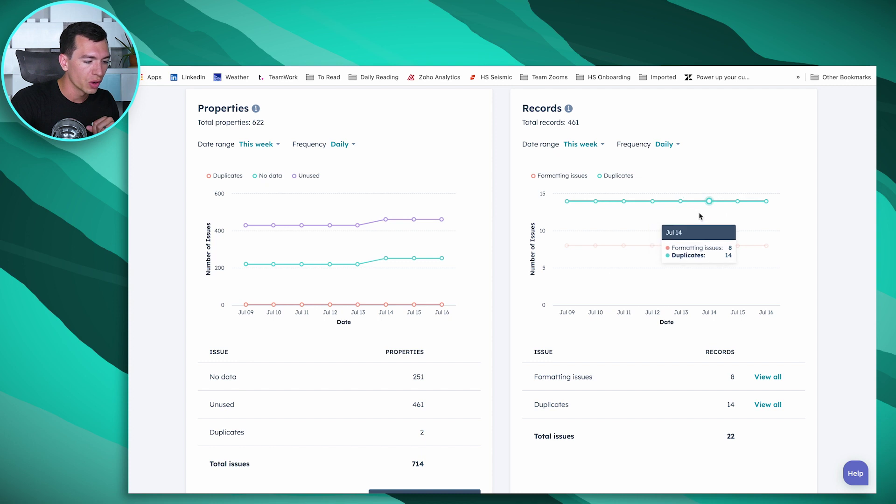
{"action": "scroll", "coordinate": [699, 212], "scroll_direction": "down", "scroll_amount": 5}
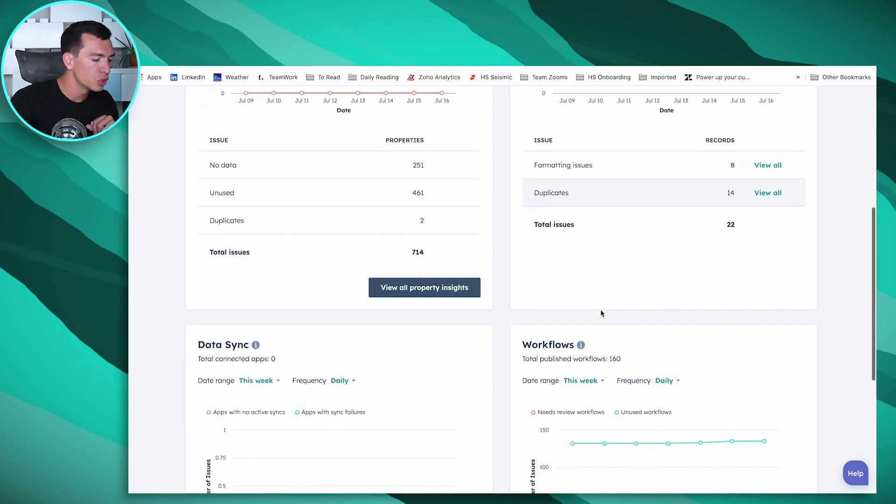
{"action": "scroll", "coordinate": [601, 313], "scroll_direction": "down", "scroll_amount": 5}
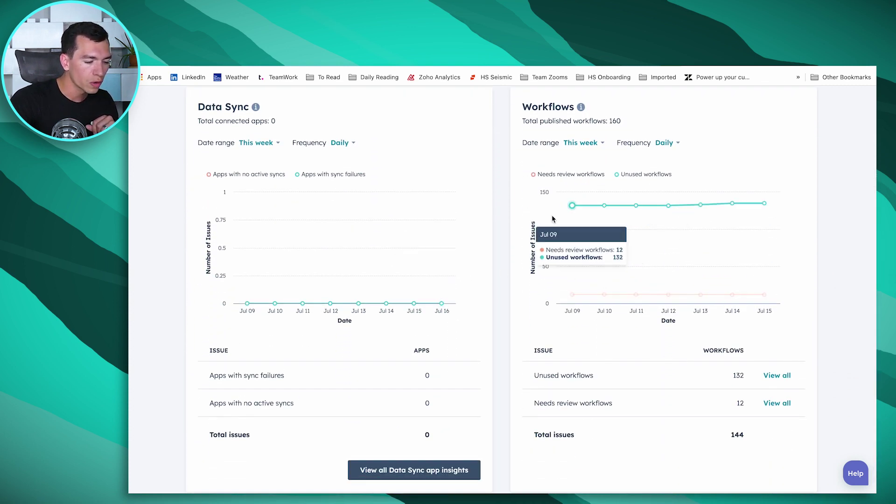
{"action": "scroll", "coordinate": [370, 223], "scroll_direction": "up", "scroll_amount": 7}
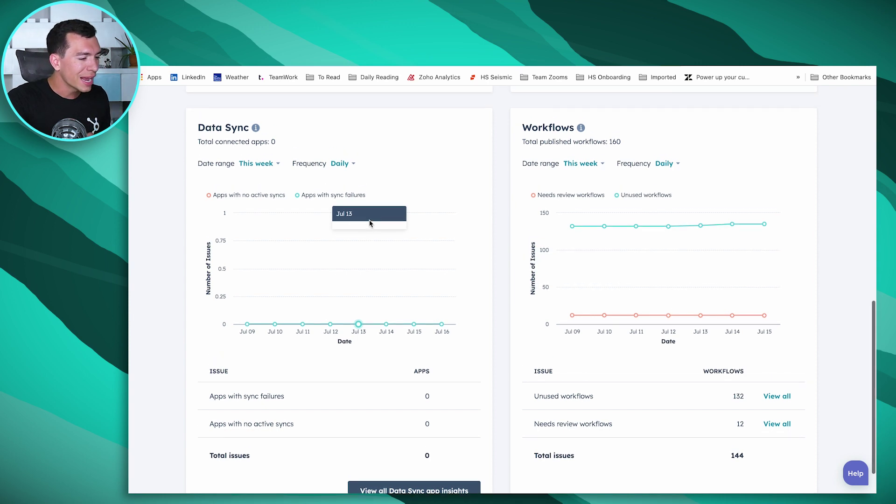
{"action": "scroll", "coordinate": [369, 224], "scroll_direction": "up", "scroll_amount": 2}
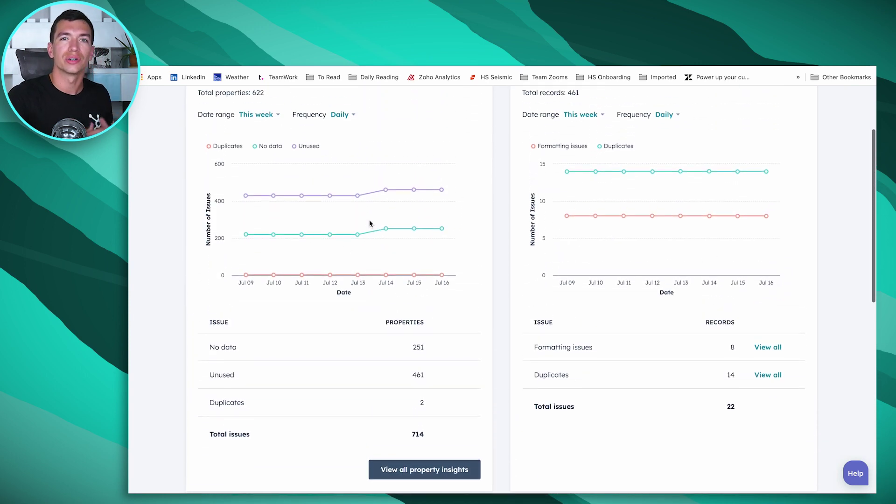
{"action": "scroll", "coordinate": [369, 224], "scroll_direction": "up", "scroll_amount": 1}
{"action": "scroll", "coordinate": [369, 224], "scroll_direction": "up", "scroll_amount": 1}
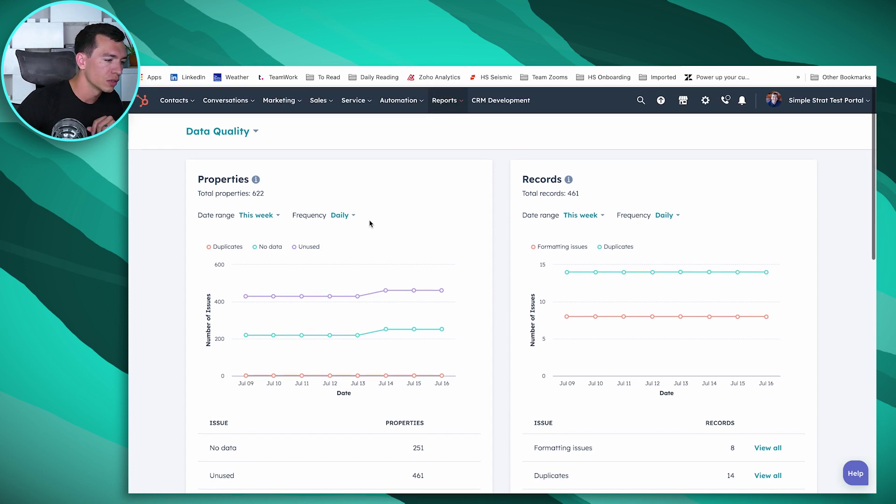
{"action": "scroll", "coordinate": [369, 223], "scroll_direction": "down", "scroll_amount": 3}
{"action": "scroll", "coordinate": [369, 223], "scroll_direction": "down", "scroll_amount": 3}
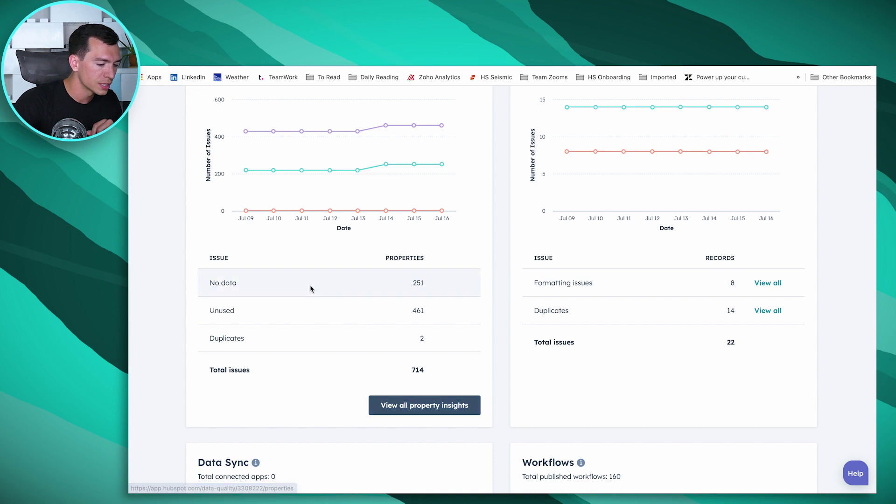
{"action": "scroll", "coordinate": [310, 285], "scroll_direction": "up", "scroll_amount": 5}
{"action": "left_click", "coordinate": [243, 133]}
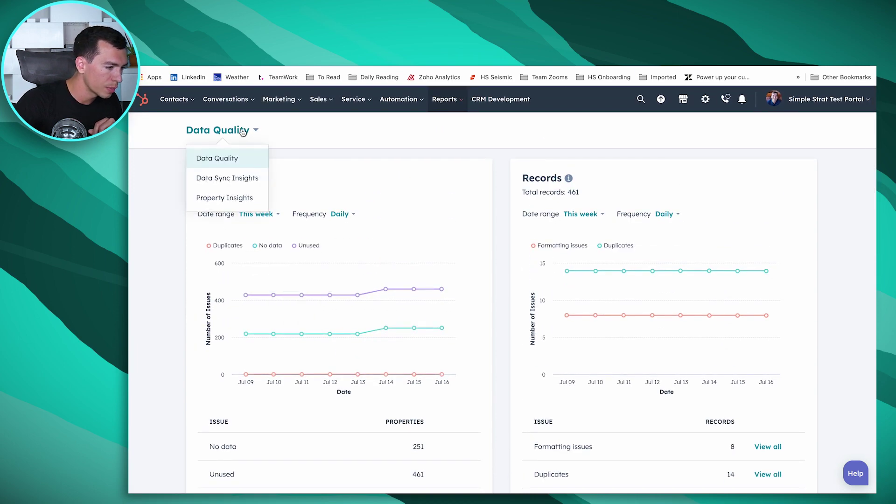
Switch to Property Insights and review its chart of 251 no-data, 461 unused, 2 duplicate properties.
{"action": "left_click", "coordinate": [235, 203]}
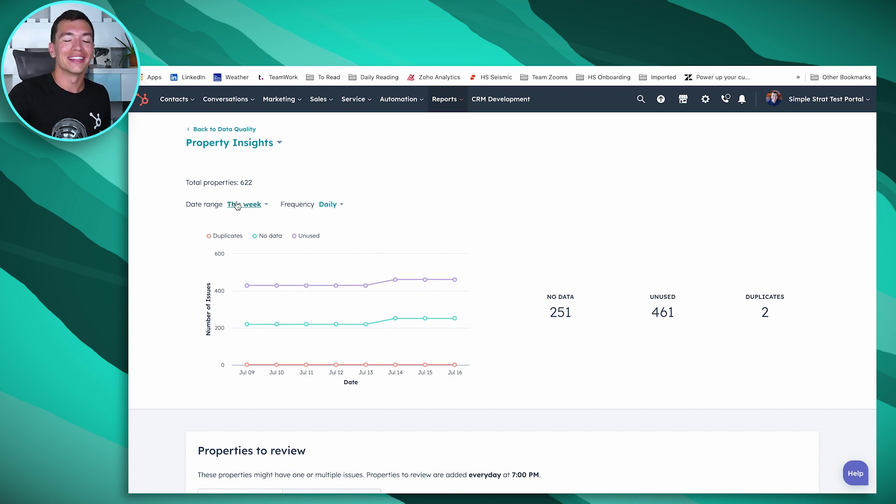
{"action": "mouse_move", "coordinate": [256, 275]}
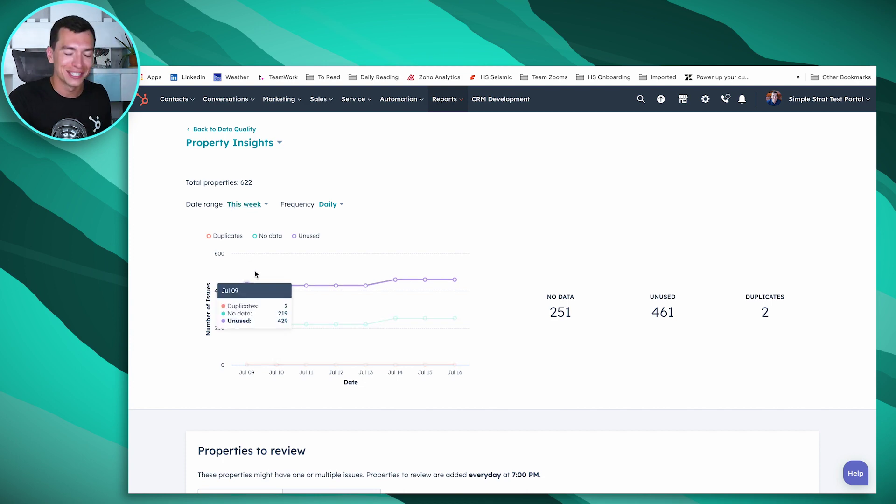
{"action": "mouse_move", "coordinate": [393, 309]}
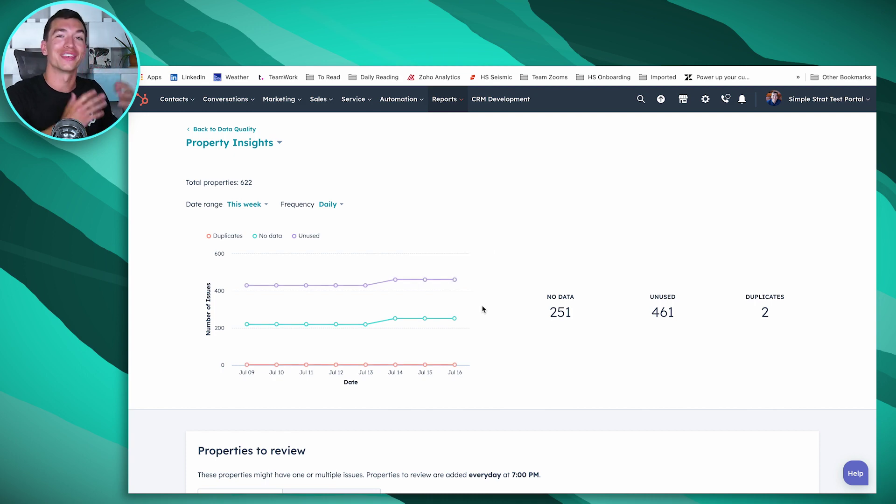
{"action": "scroll", "coordinate": [483, 309], "scroll_direction": "down", "scroll_amount": 3}
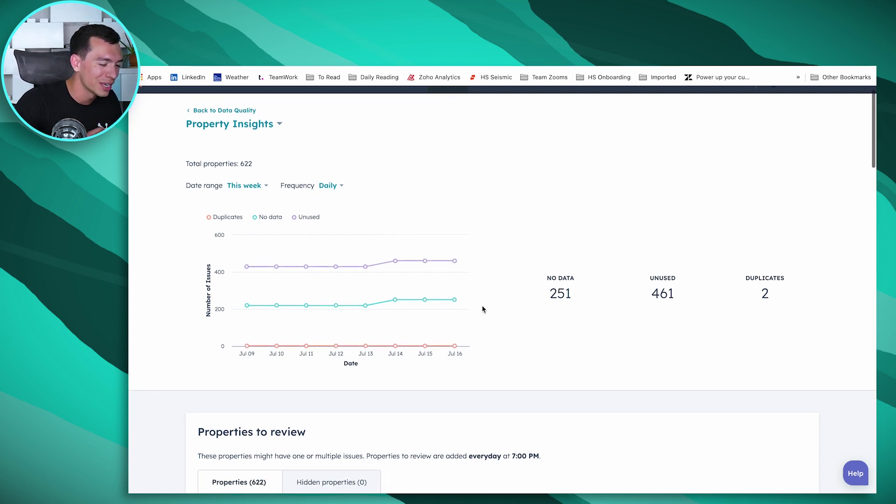
{"action": "scroll", "coordinate": [483, 309], "scroll_direction": "up", "scroll_amount": 1}
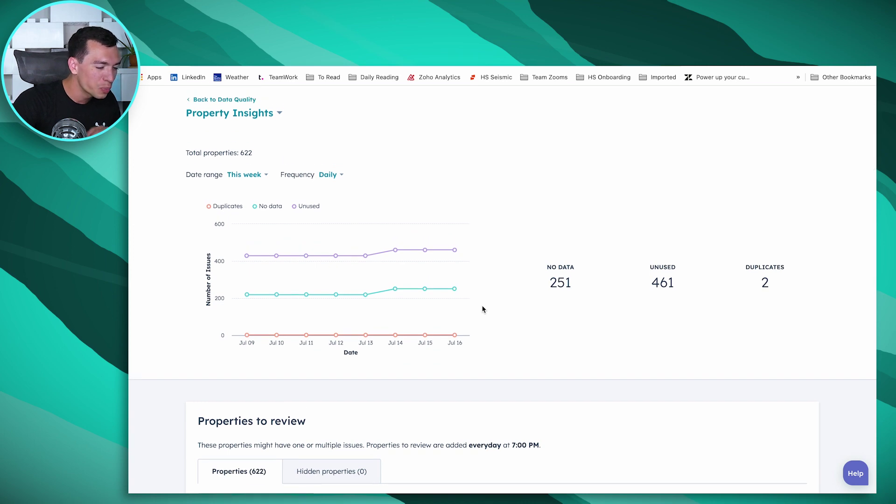
{"action": "scroll", "coordinate": [482, 309], "scroll_direction": "up", "scroll_amount": 1}
{"action": "scroll", "coordinate": [483, 309], "scroll_direction": "down", "scroll_amount": 1}
{"action": "scroll", "coordinate": [483, 309], "scroll_direction": "down", "scroll_amount": 1}
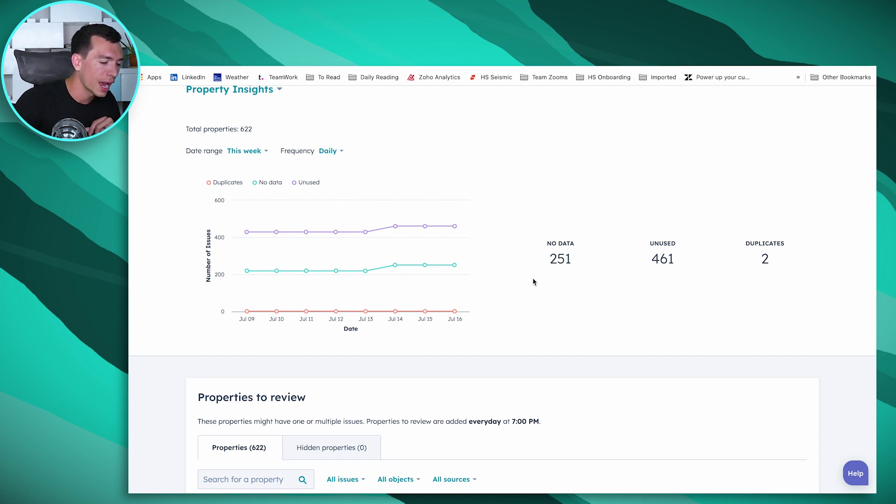
{"action": "scroll", "coordinate": [533, 278], "scroll_direction": "down", "scroll_amount": 6}
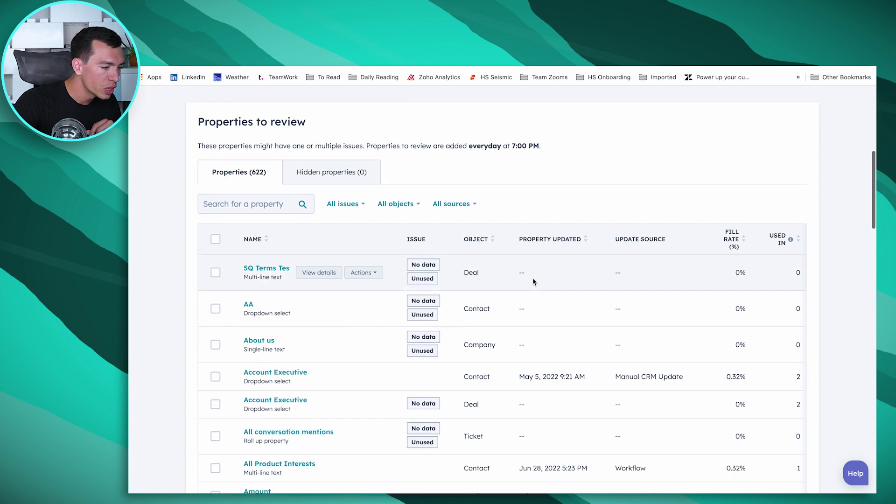
{"action": "scroll", "coordinate": [533, 278], "scroll_direction": "down", "scroll_amount": 2}
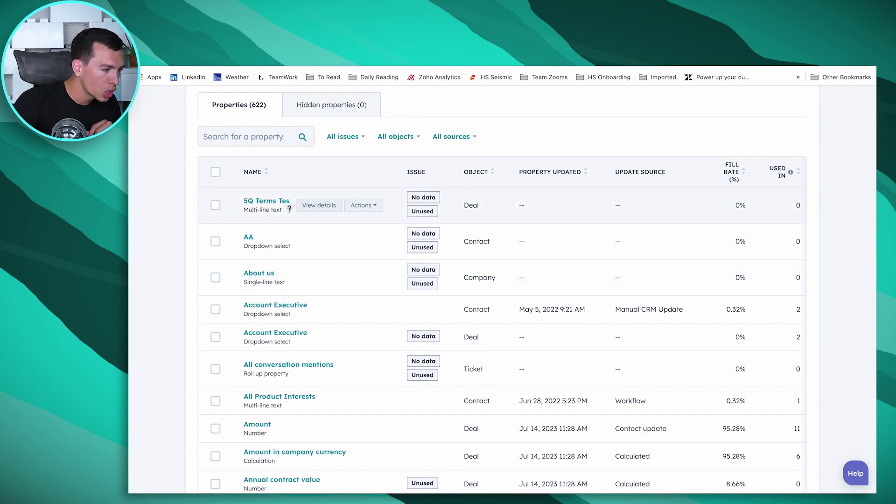
{"action": "scroll", "coordinate": [198, 224], "scroll_direction": "up", "scroll_amount": 2}
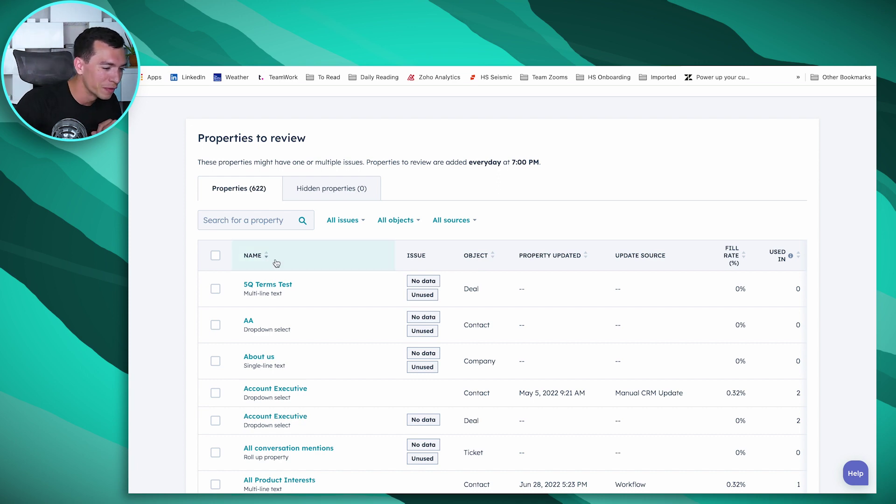
{"action": "scroll", "coordinate": [276, 262], "scroll_direction": "down", "scroll_amount": 2}
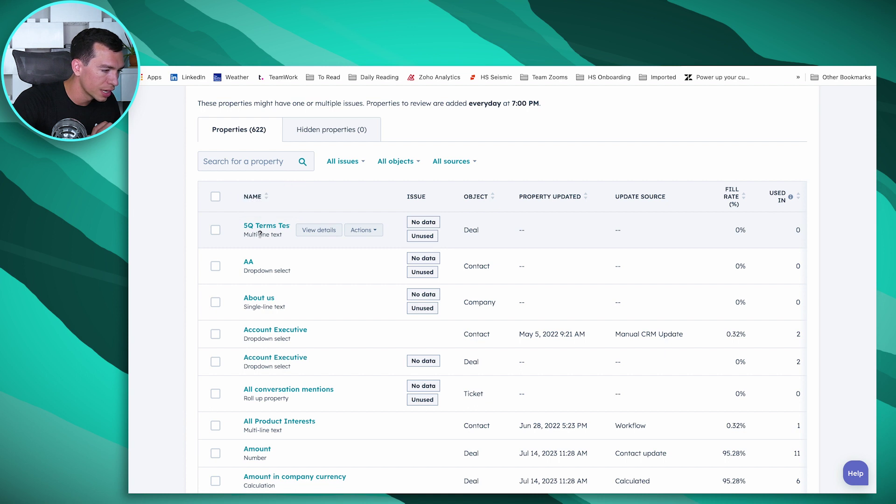
{"action": "mouse_move", "coordinate": [427, 234]}
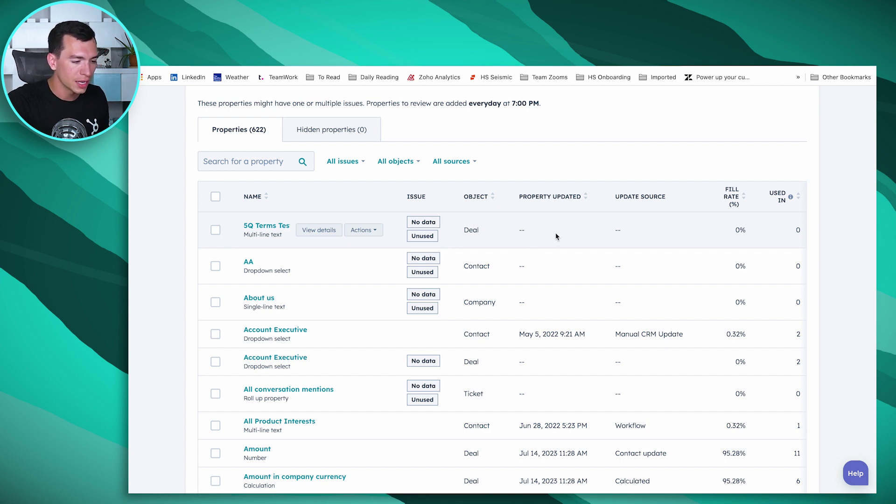
{"action": "scroll", "coordinate": [555, 236], "scroll_direction": "right", "scroll_amount": 1}
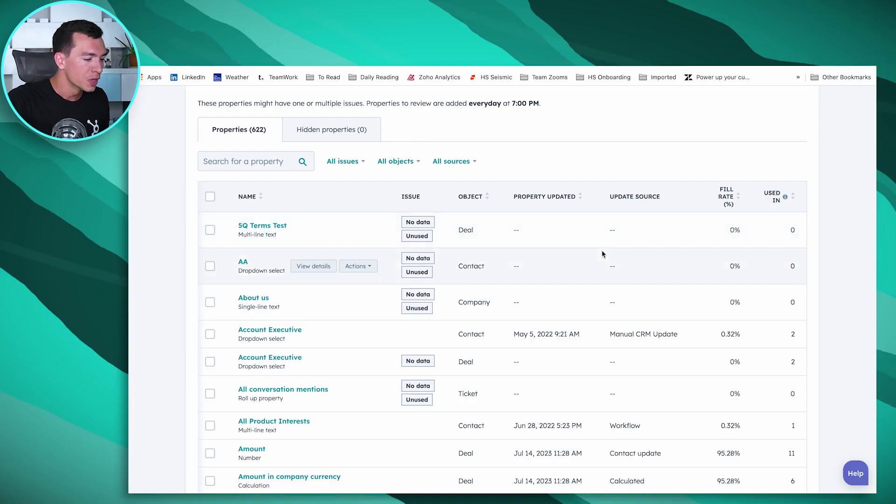
{"action": "scroll", "coordinate": [483, 295], "scroll_direction": "down", "scroll_amount": 3}
{"action": "scroll", "coordinate": [482, 293], "scroll_direction": "down", "scroll_amount": 4}
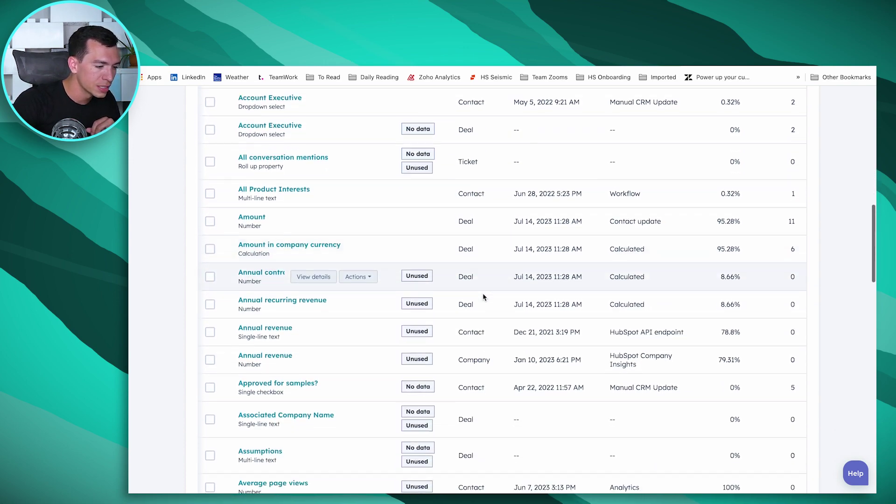
{"action": "scroll", "coordinate": [482, 294], "scroll_direction": "down", "scroll_amount": 6}
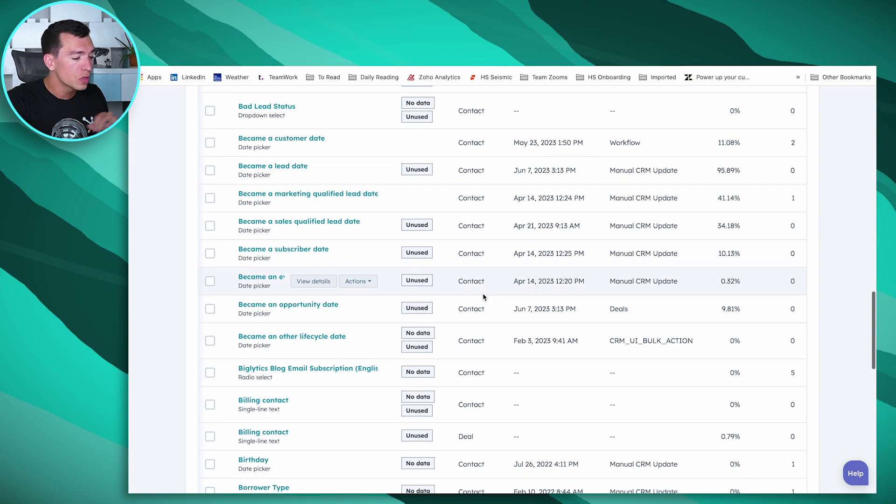
{"action": "scroll", "coordinate": [483, 295], "scroll_direction": "down", "scroll_amount": 10}
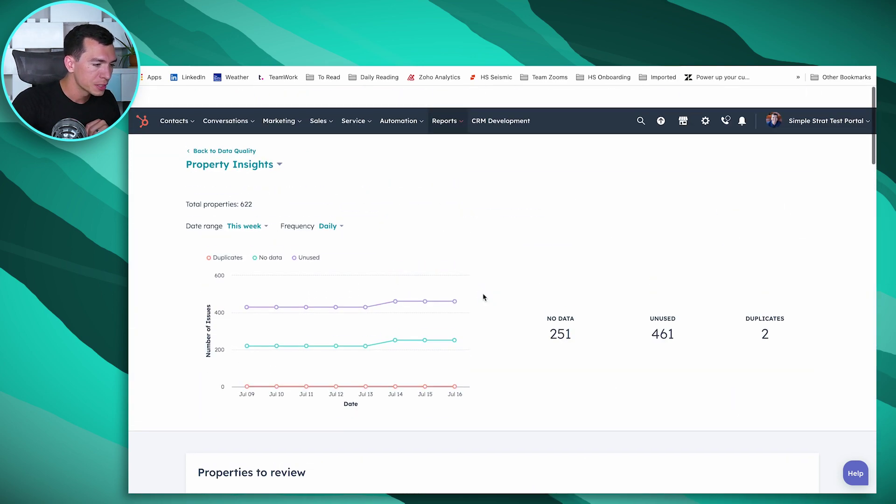
{"action": "scroll", "coordinate": [483, 296], "scroll_direction": "down", "scroll_amount": 1}
Pick Data Sync Insights from the report dropdown to view its connected-app sync counts.
{"action": "left_click", "coordinate": [266, 146]}
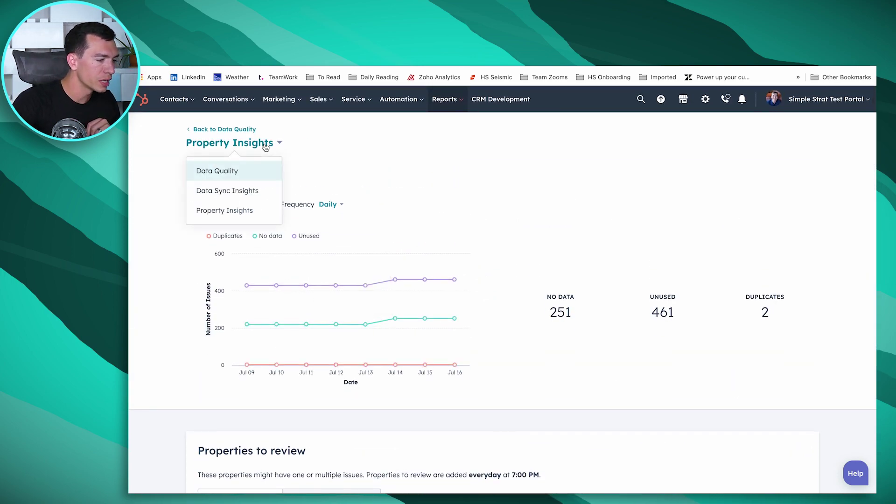
{"action": "left_click", "coordinate": [232, 195]}
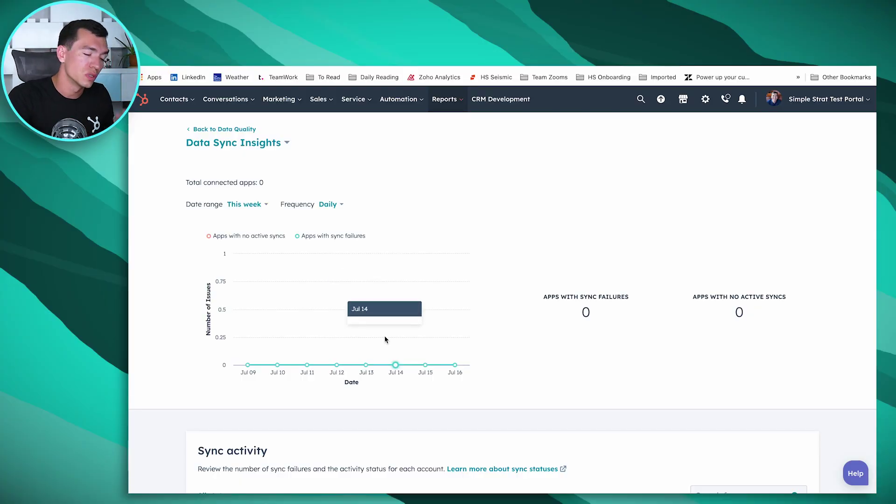
Go back to the Data Quality overview and scroll down to the Records card.
{"action": "left_click", "coordinate": [215, 130]}
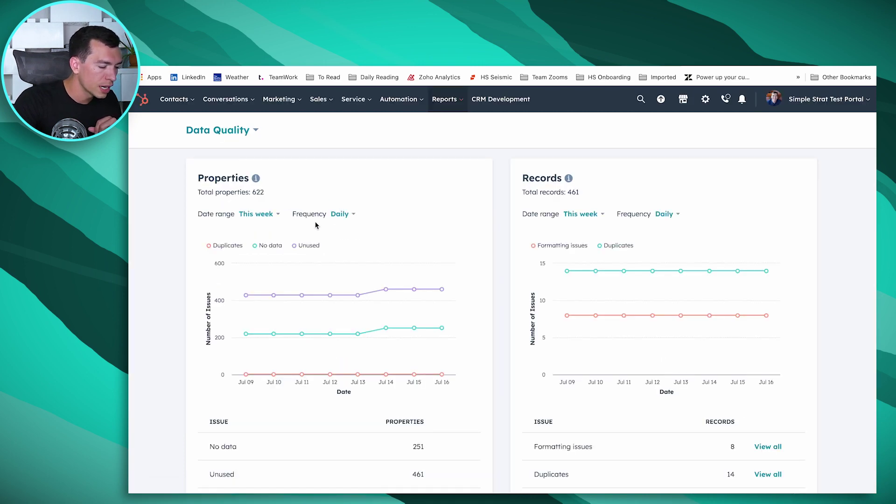
{"action": "scroll", "coordinate": [437, 273], "scroll_direction": "down", "scroll_amount": 3}
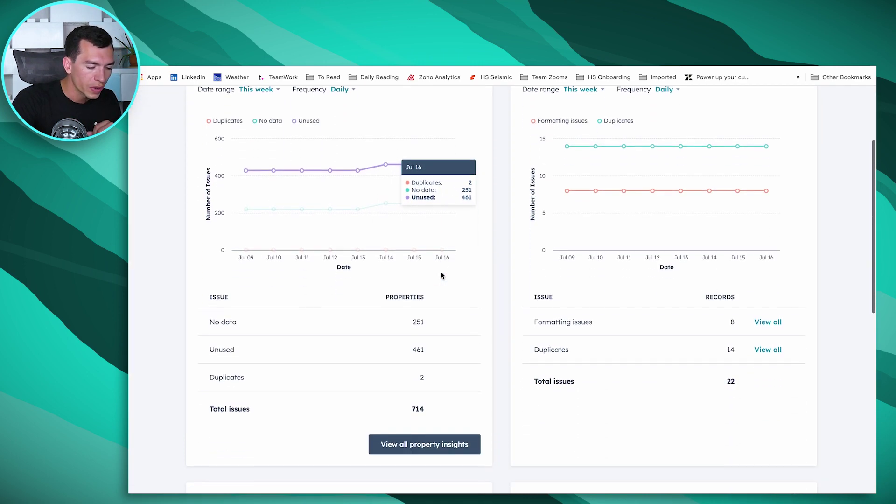
{"action": "scroll", "coordinate": [441, 275], "scroll_direction": "up", "scroll_amount": 1}
{"action": "scroll", "coordinate": [441, 276], "scroll_direction": "down", "scroll_amount": 1}
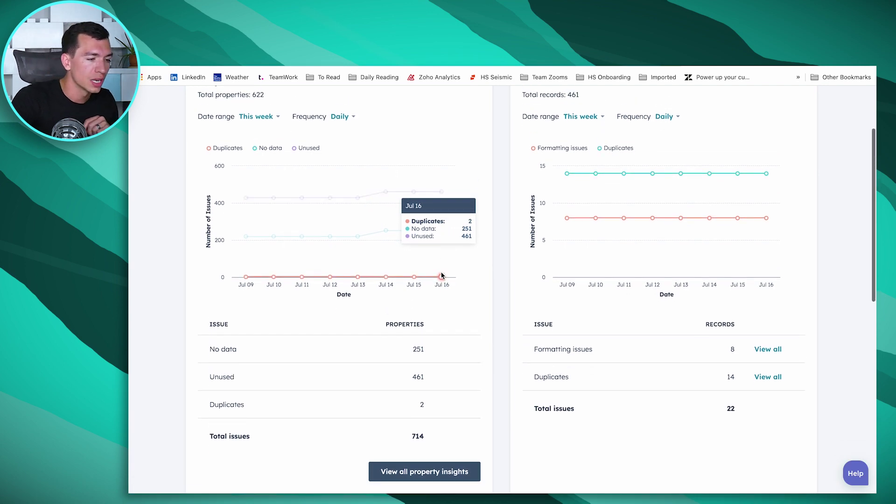
{"action": "scroll", "coordinate": [441, 276], "scroll_direction": "up", "scroll_amount": 3}
{"action": "scroll", "coordinate": [442, 275], "scroll_direction": "down", "scroll_amount": 2}
{"action": "scroll", "coordinate": [442, 276], "scroll_direction": "down", "scroll_amount": 2}
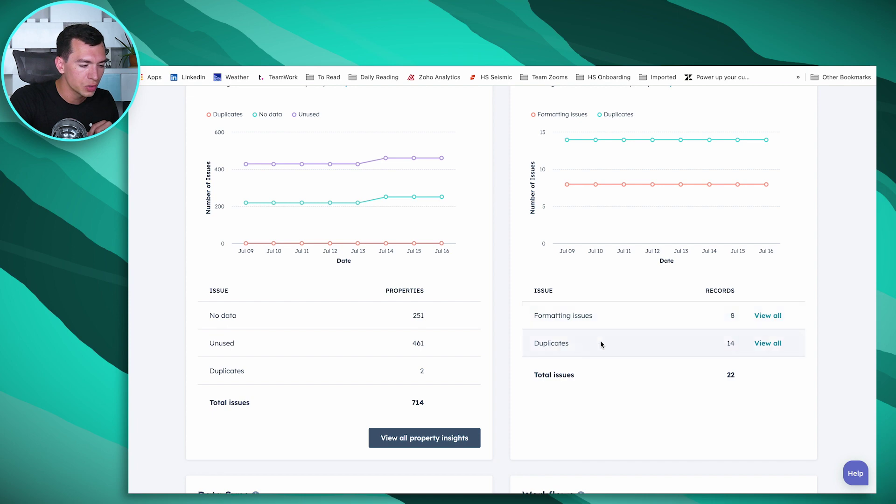
{"action": "scroll", "coordinate": [627, 328], "scroll_direction": "down", "scroll_amount": 1}
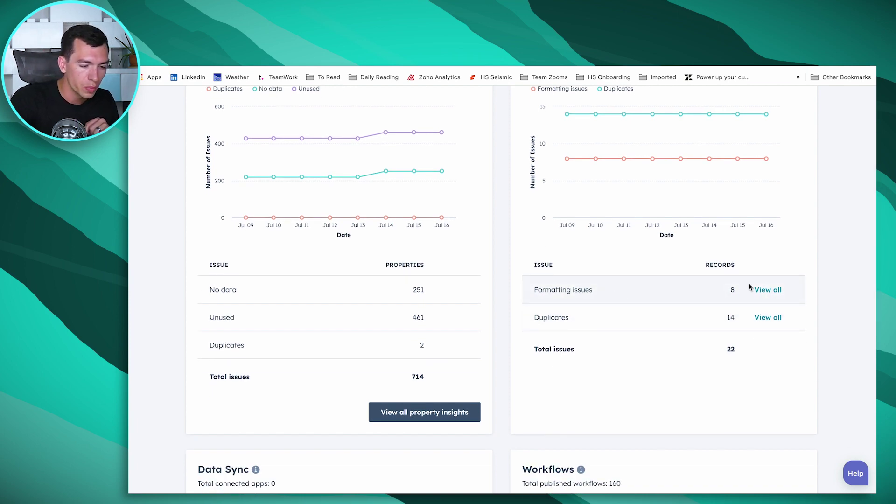
View all contacts with formatting issues and select every one of them.
{"action": "left_click", "coordinate": [778, 292]}
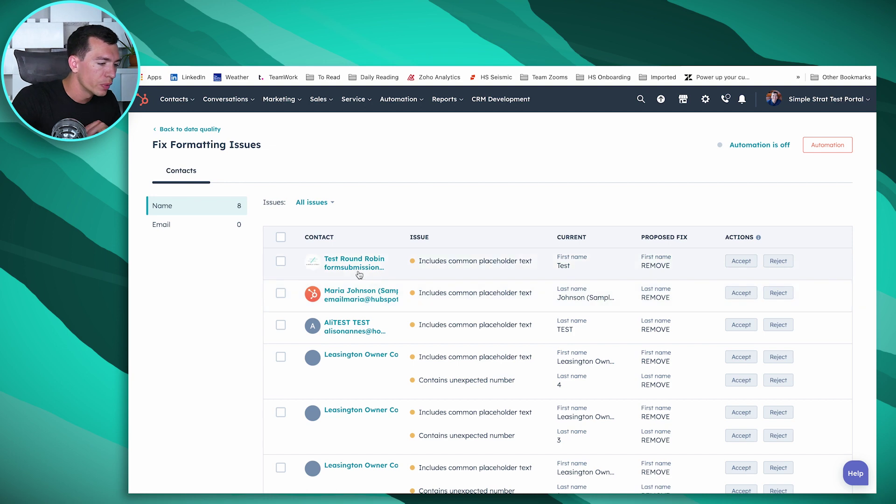
{"action": "left_click", "coordinate": [281, 238]}
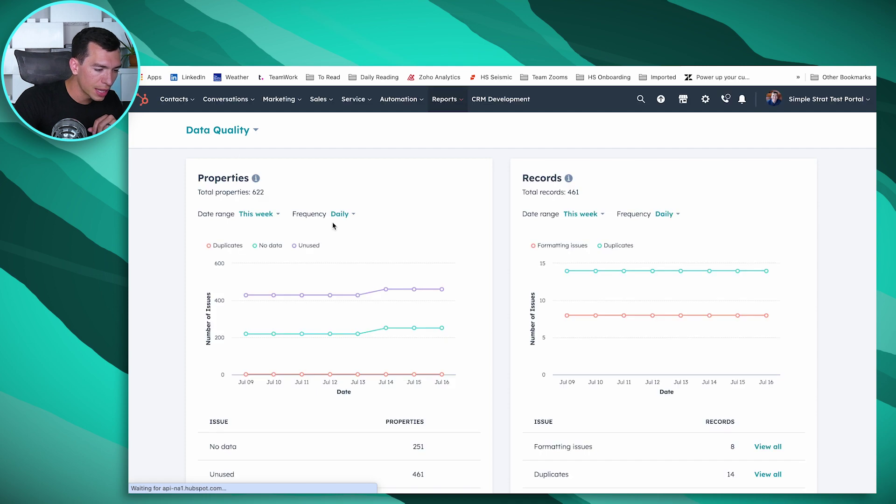
Open the full list of duplicate contacts from the Records panel's Duplicates row.
{"action": "scroll", "coordinate": [570, 315], "scroll_direction": "down", "scroll_amount": 5}
{"action": "scroll", "coordinate": [570, 314], "scroll_direction": "down", "scroll_amount": 1}
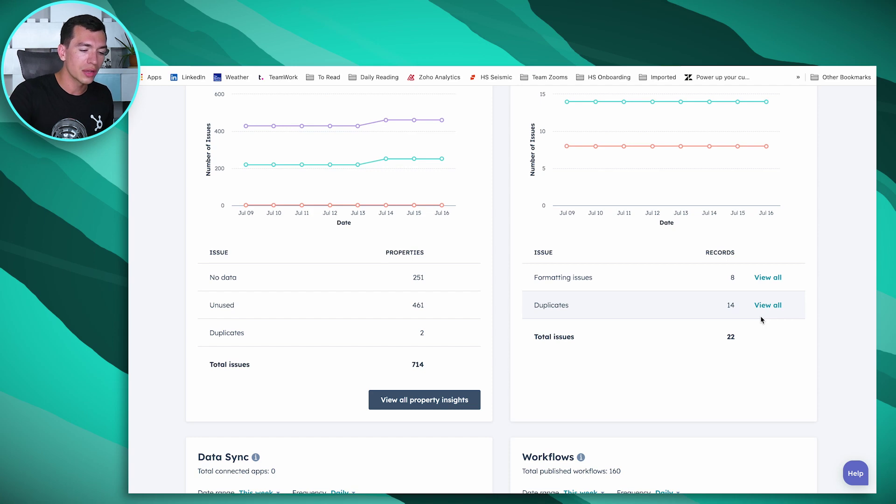
{"action": "left_click", "coordinate": [768, 306]}
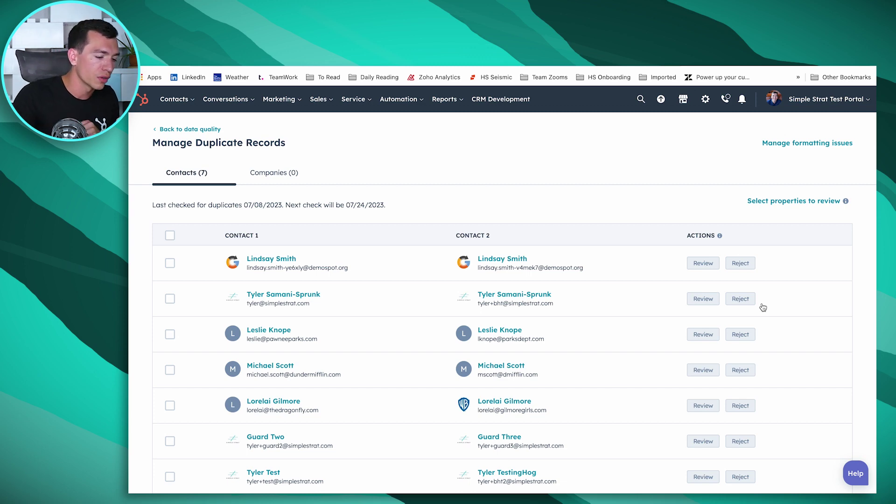
Preview and close the first pair's merge, then select all duplicate pairs except the second.
{"action": "scroll", "coordinate": [563, 316], "scroll_direction": "down", "scroll_amount": 3}
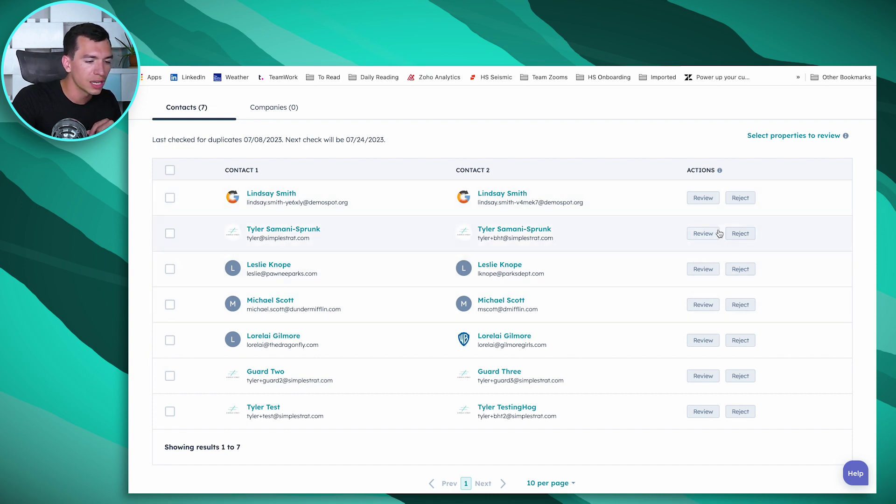
{"action": "left_click", "coordinate": [710, 205]}
{"action": "scroll", "coordinate": [590, 296], "scroll_direction": "down", "scroll_amount": 3}
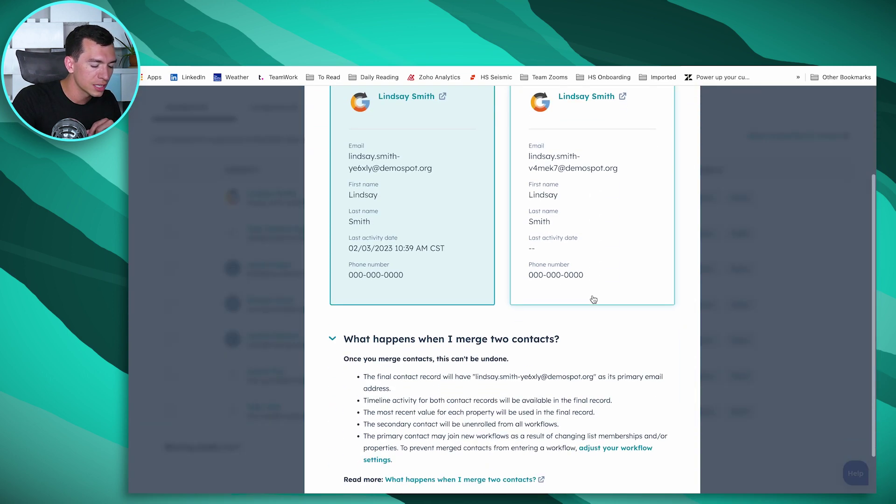
{"action": "scroll", "coordinate": [592, 297], "scroll_direction": "up", "scroll_amount": 5}
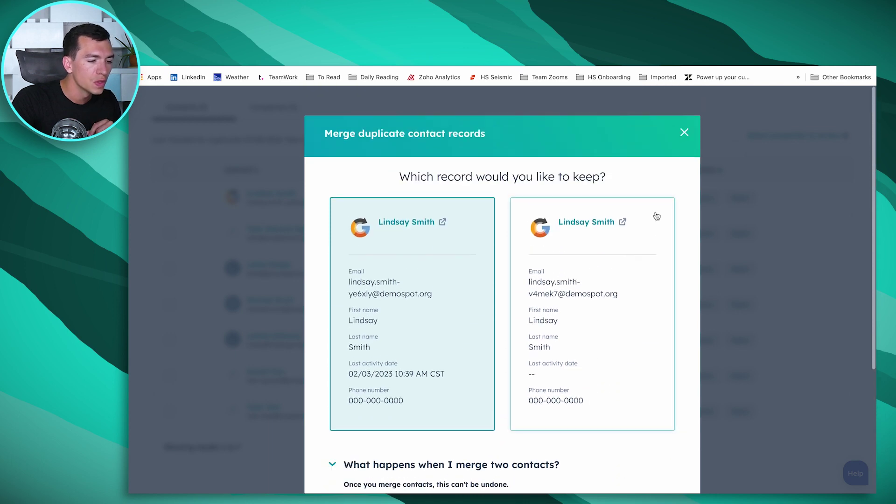
{"action": "left_click", "coordinate": [685, 134]}
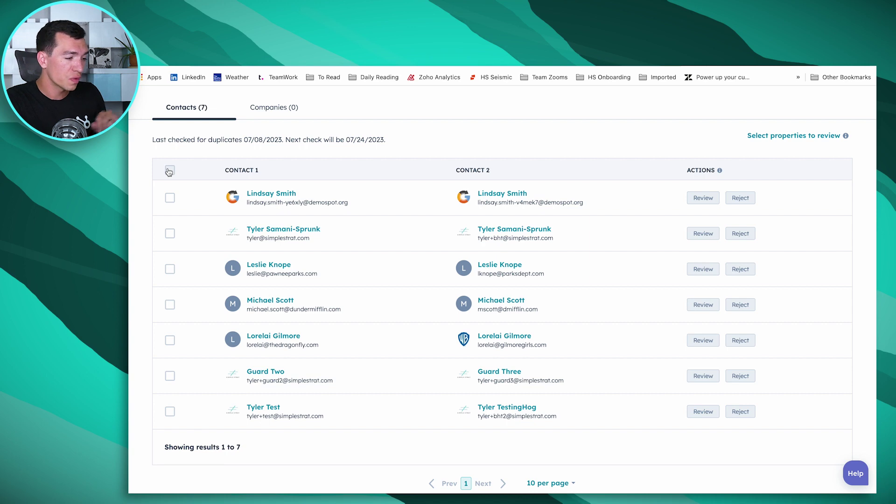
{"action": "left_click", "coordinate": [170, 171]}
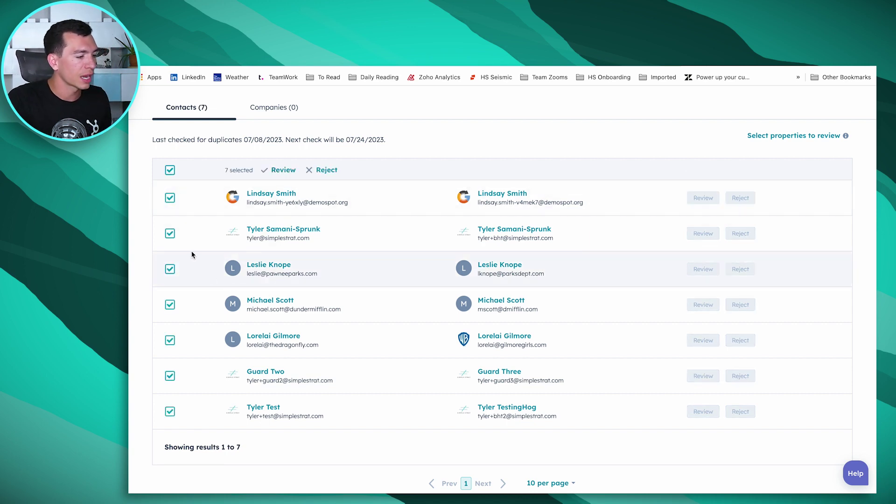
{"action": "left_click", "coordinate": [170, 233]}
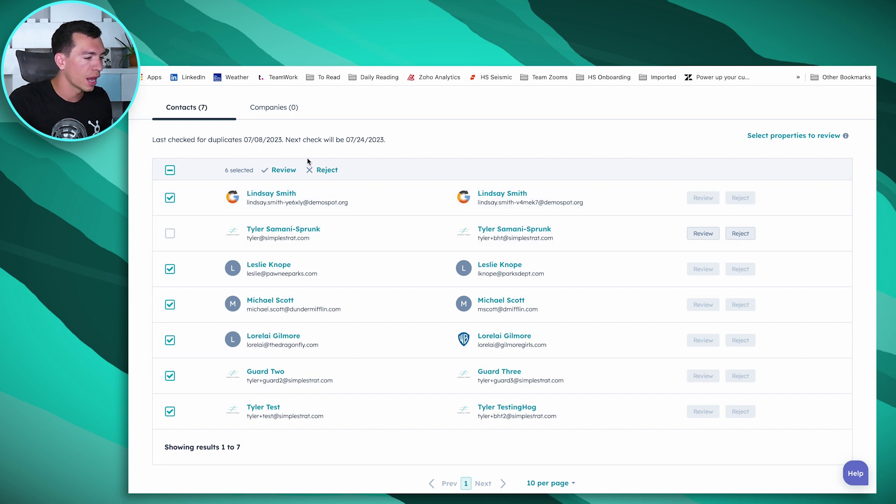
{"action": "left_click", "coordinate": [283, 170]}
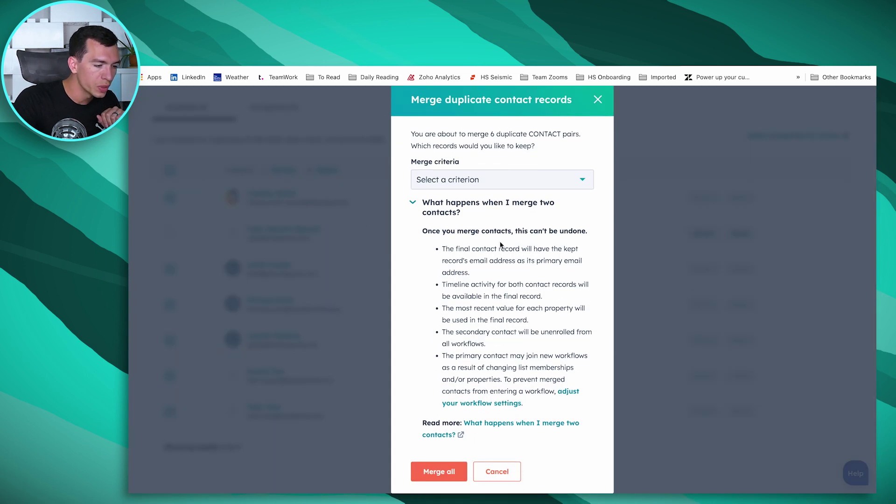
{"action": "left_click", "coordinate": [494, 185]}
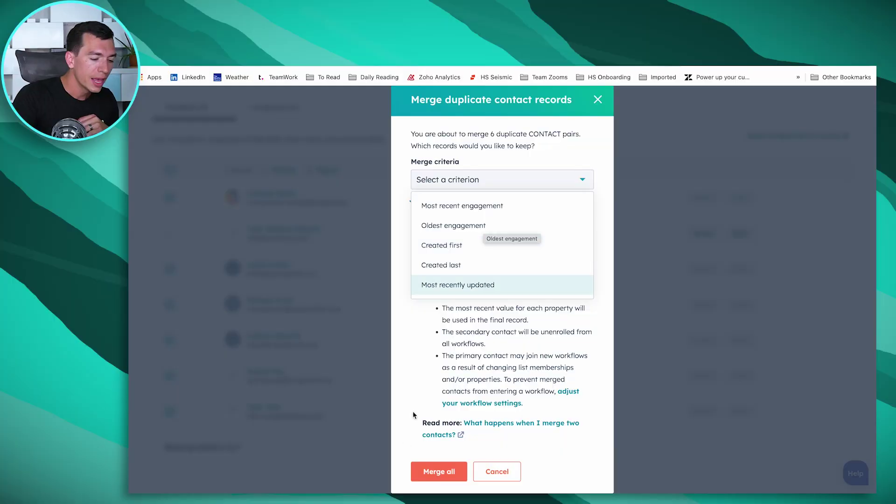
{"action": "left_click", "coordinate": [497, 473]}
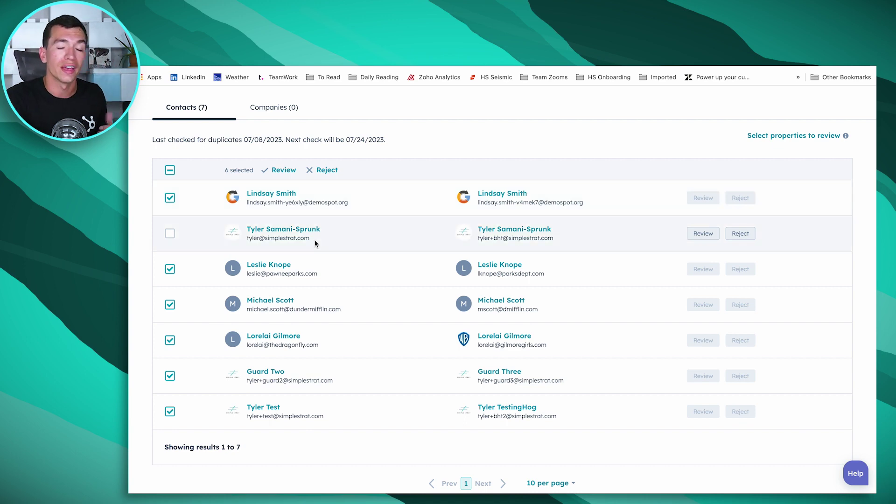
Untick the header checkbox to clear all duplicate pair selections.
{"action": "left_click", "coordinate": [170, 171]}
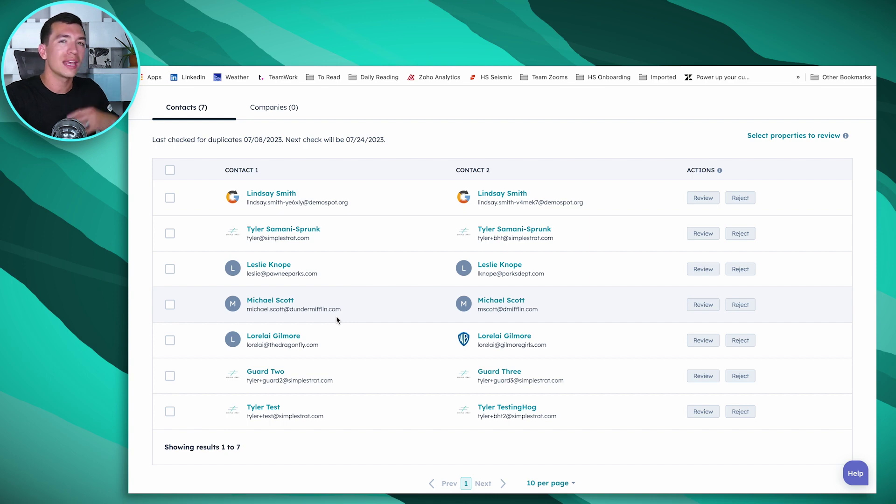
{"action": "scroll", "coordinate": [337, 320], "scroll_direction": "up", "scroll_amount": 3}
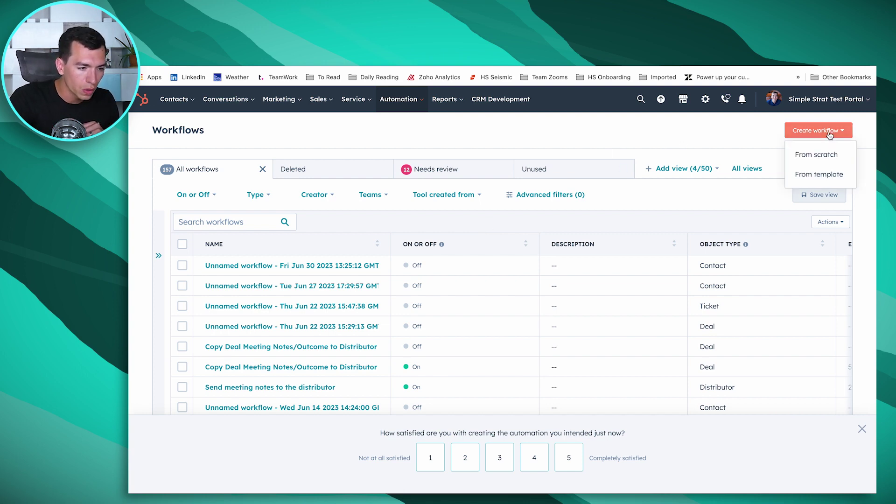
Start a contact workflow from scratch with a Schedule trigger set to Daily at 8:00 AM EDT.
{"action": "left_click", "coordinate": [816, 156]}
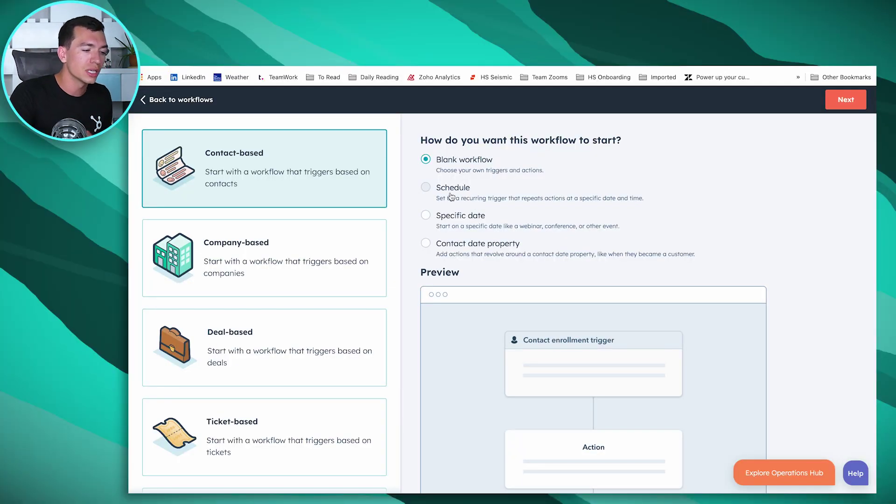
{"action": "left_click", "coordinate": [427, 189]}
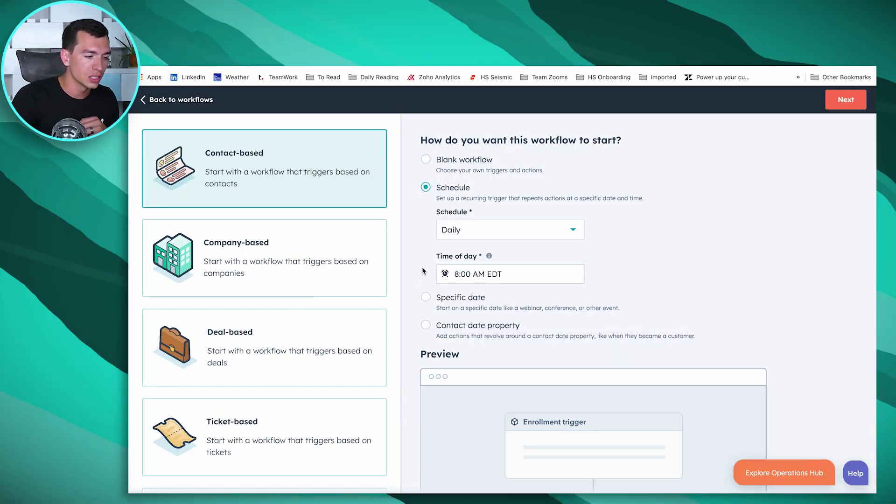
{"action": "left_click", "coordinate": [513, 230]}
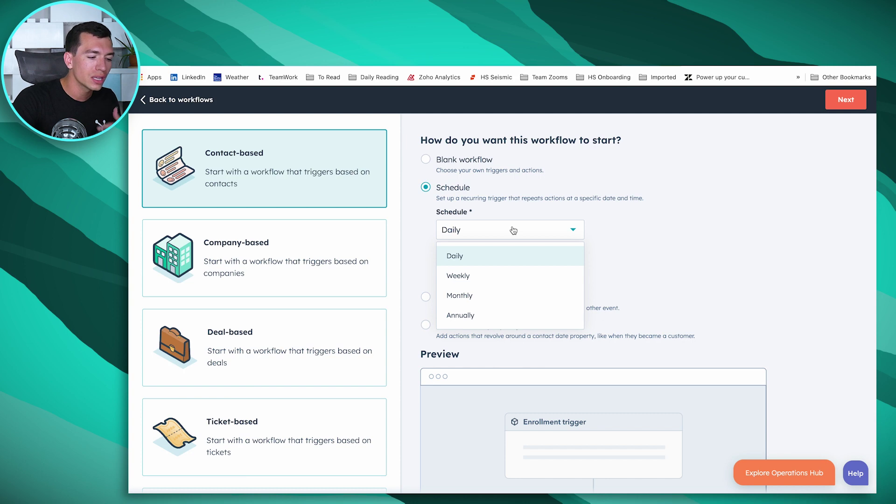
{"action": "left_click", "coordinate": [617, 233]}
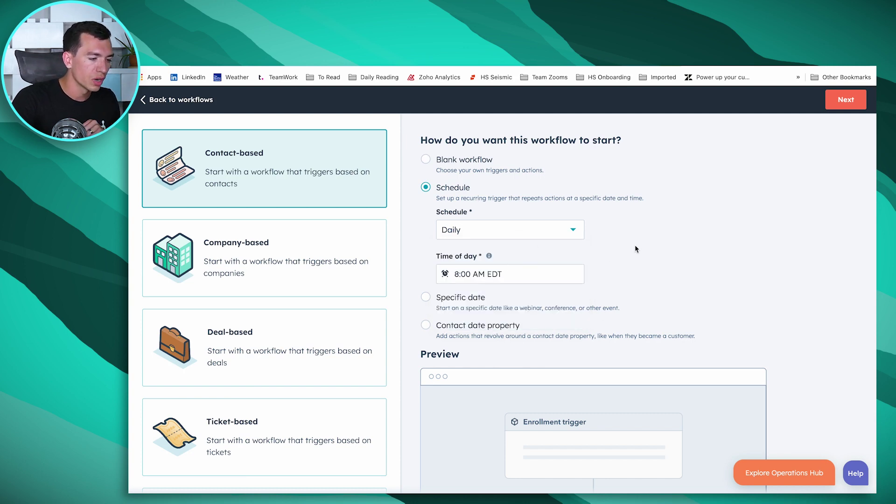
Add a Send a webhook action after the daily schedule trigger.
{"action": "left_click", "coordinate": [846, 104]}
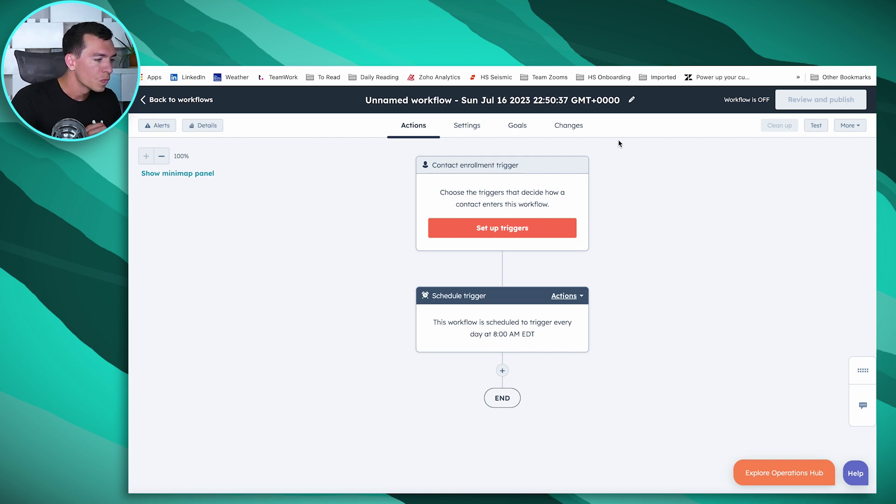
{"action": "left_click", "coordinate": [503, 371]}
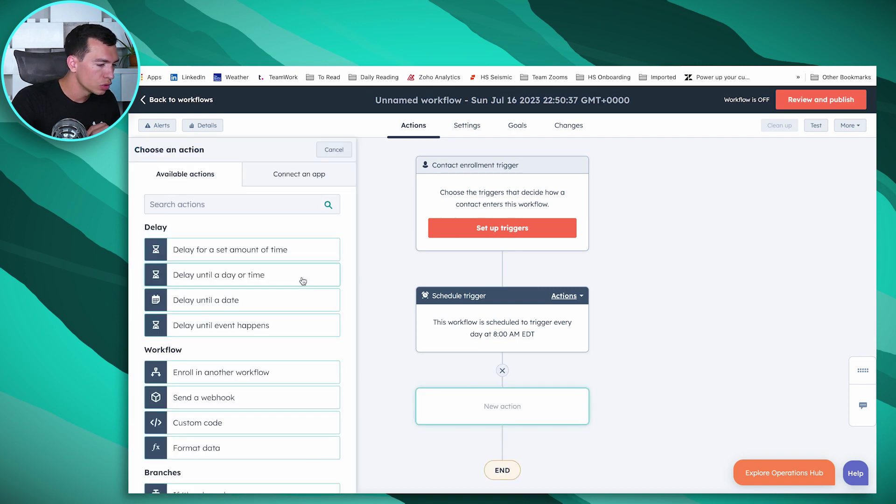
{"action": "scroll", "coordinate": [279, 279], "scroll_direction": "down", "scroll_amount": 4}
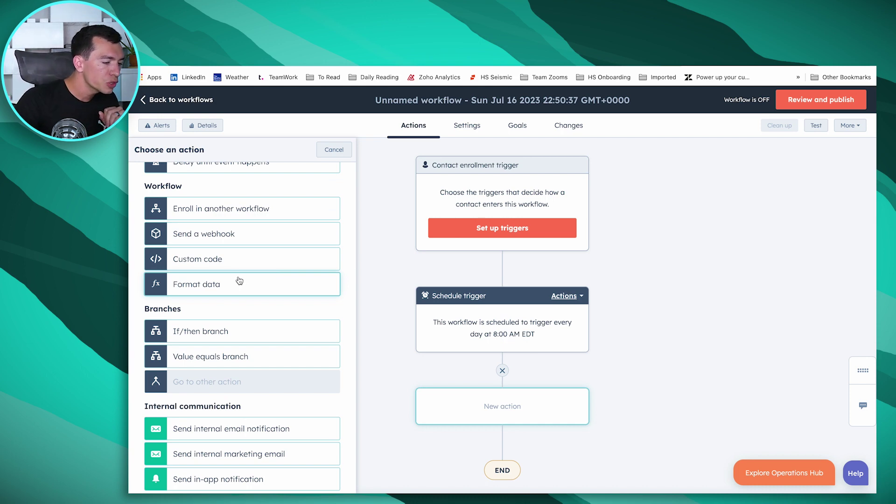
{"action": "left_click", "coordinate": [240, 238]}
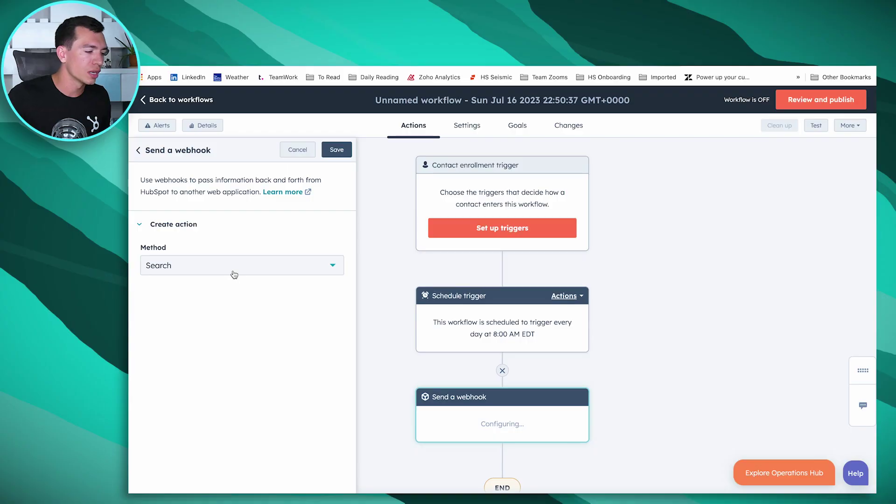
Set the webhook method to POST to view its fields, then cancel the step.
{"action": "left_click", "coordinate": [206, 273]}
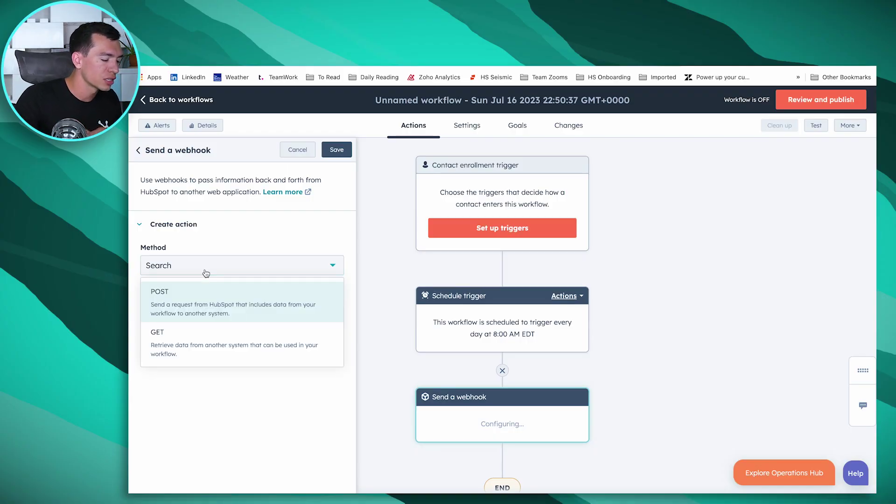
{"action": "left_click", "coordinate": [206, 298]}
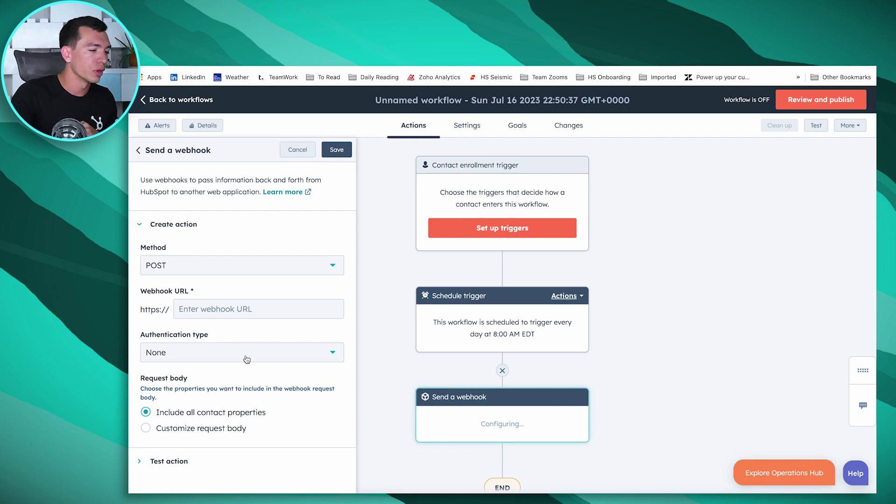
{"action": "left_click", "coordinate": [298, 149]}
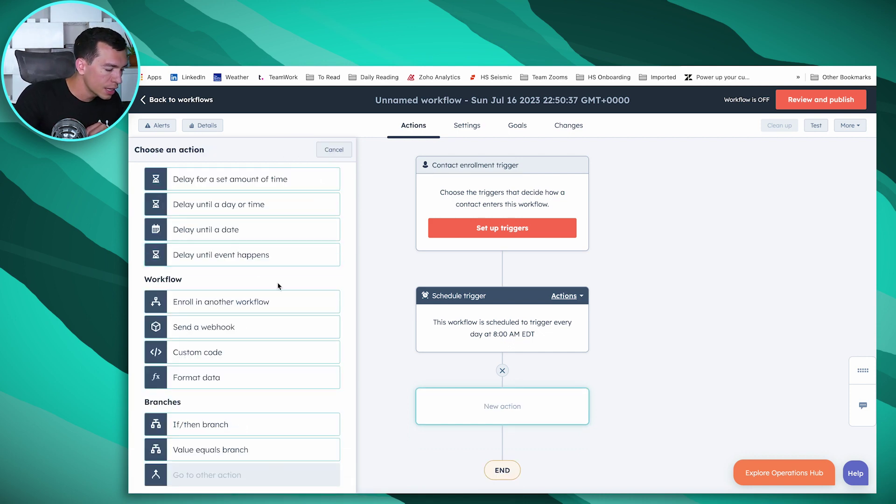
Add a Custom code action to view its Node.js 16.x sample setup, then discard it.
{"action": "scroll", "coordinate": [278, 285], "scroll_direction": "down", "scroll_amount": 2}
{"action": "left_click", "coordinate": [219, 284]}
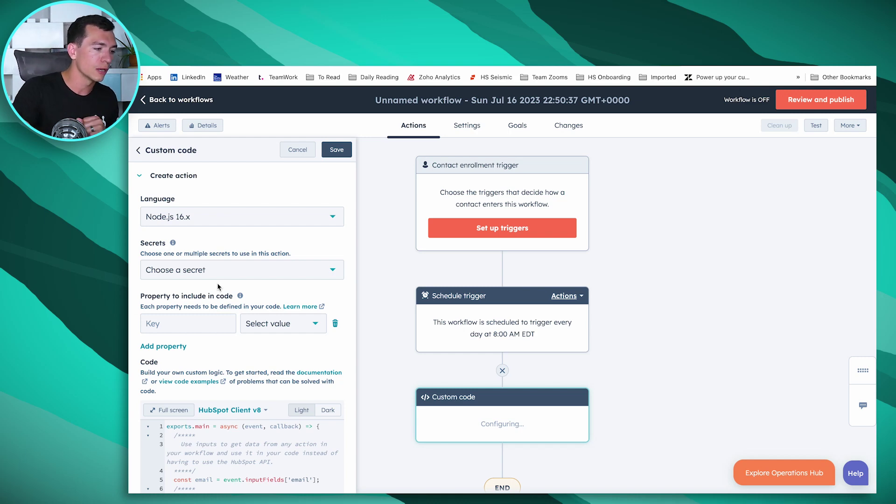
{"action": "left_click", "coordinate": [297, 149]}
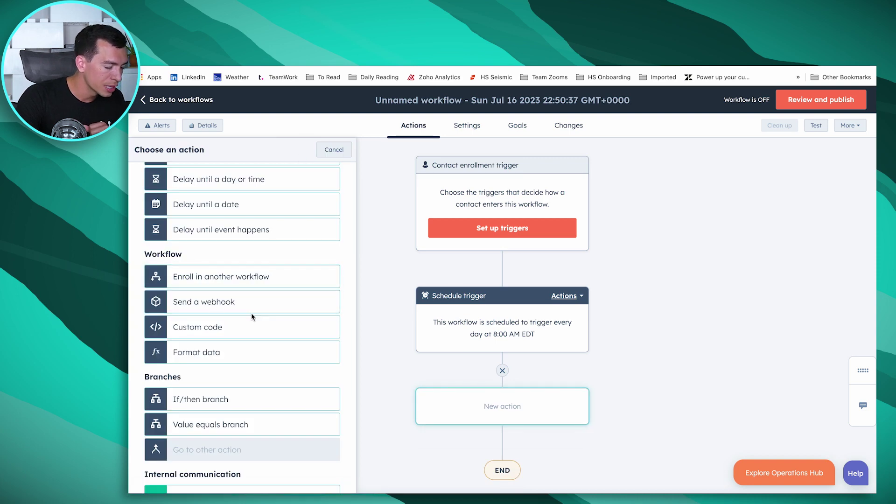
Add a Format data action to the workflow and begin choosing the property to format.
{"action": "scroll", "coordinate": [251, 312], "scroll_direction": "down", "scroll_amount": 1}
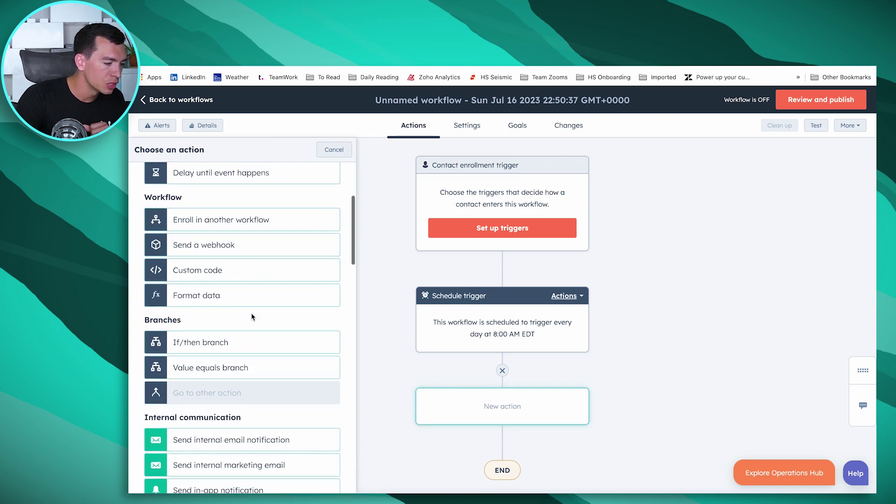
{"action": "left_click", "coordinate": [200, 301]}
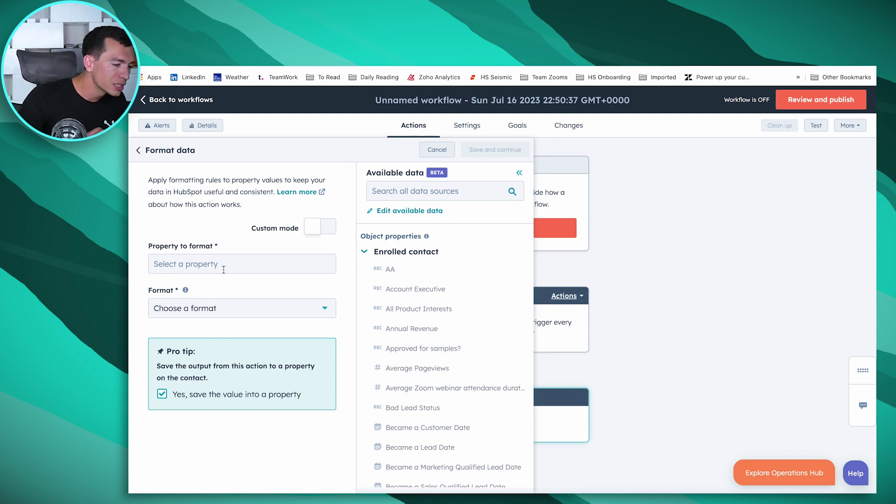
{"action": "left_click", "coordinate": [208, 267]}
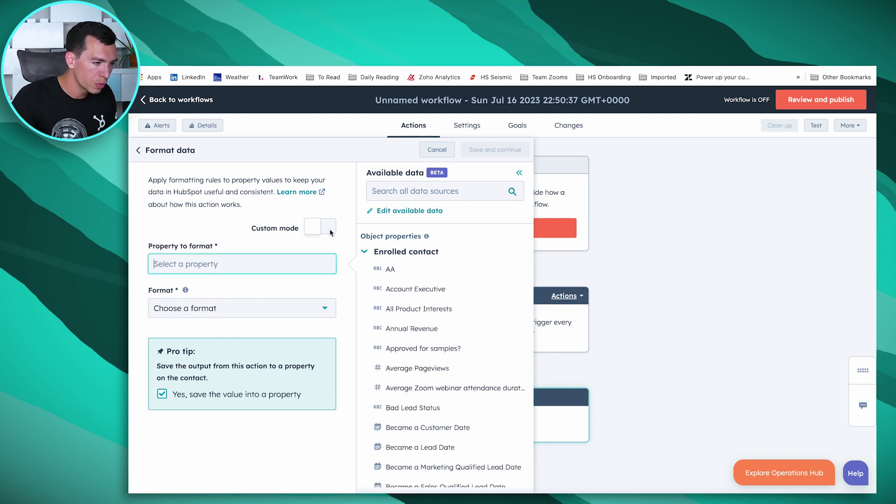
Search 'first name', select the contact's First Name property, and list the available formats.
{"action": "left_click", "coordinate": [413, 193]}
{"action": "type", "text": "firs"}
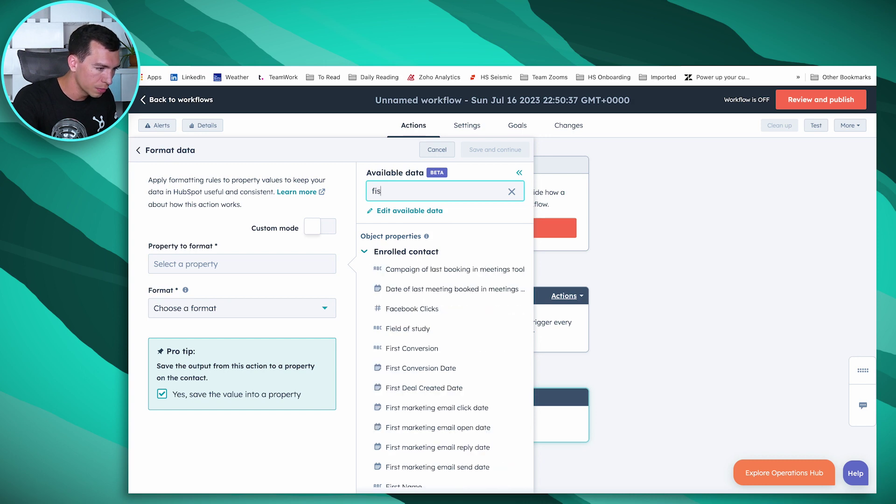
{"action": "type", "text": "t name"}
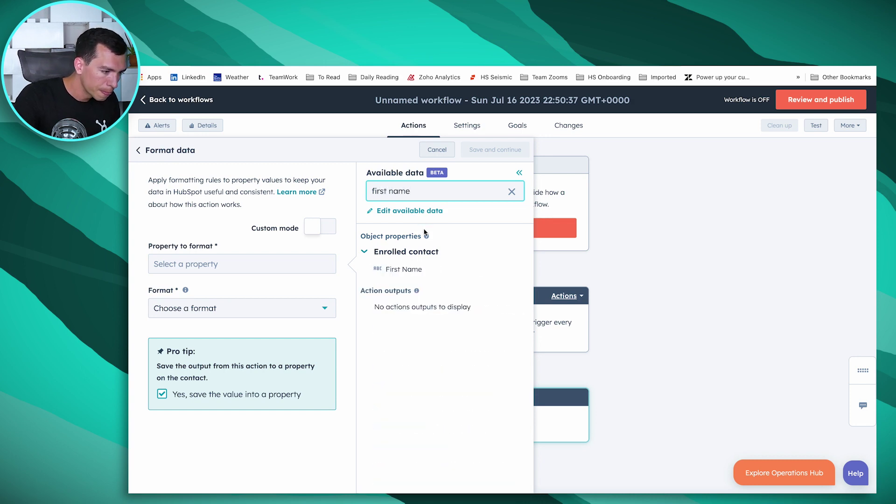
{"action": "left_click", "coordinate": [416, 270]}
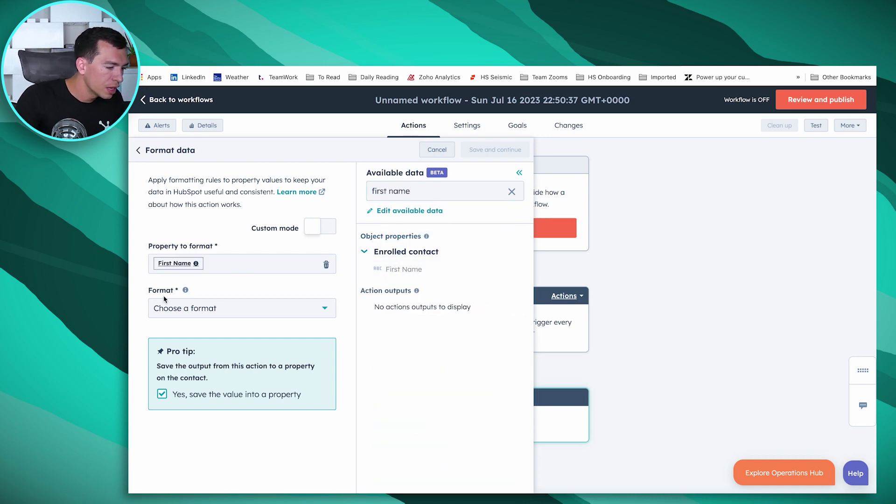
{"action": "left_click", "coordinate": [277, 312]}
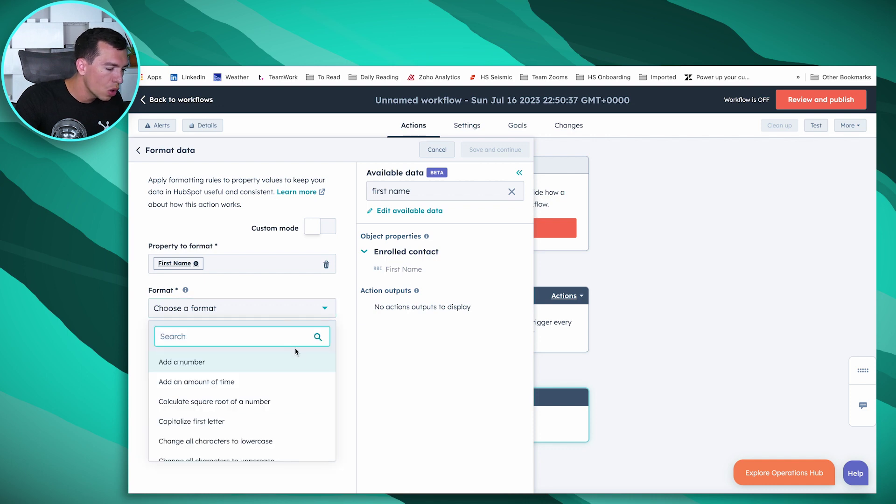
{"action": "scroll", "coordinate": [300, 360], "scroll_direction": "down", "scroll_amount": 8}
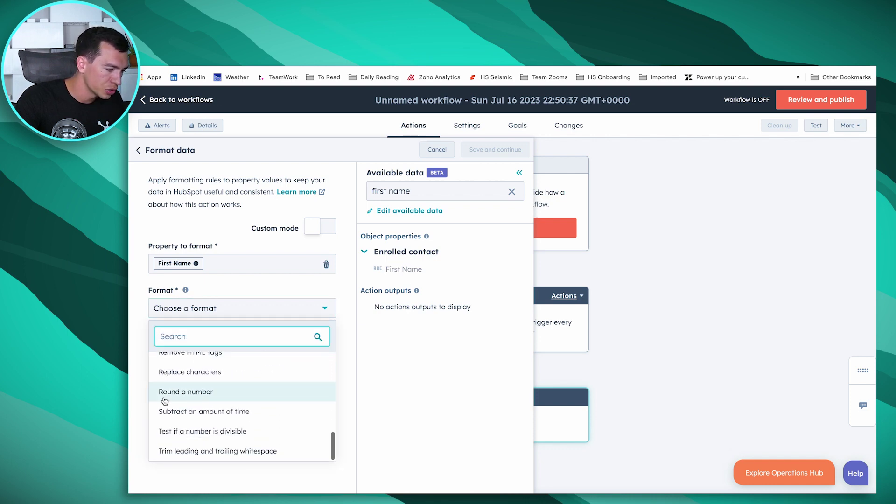
{"action": "scroll", "coordinate": [164, 401], "scroll_direction": "up", "scroll_amount": 8}
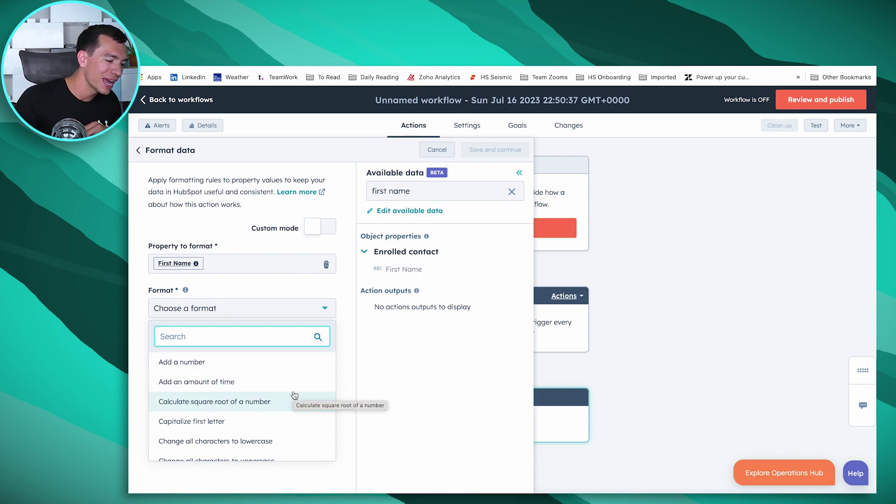
{"action": "scroll", "coordinate": [295, 395], "scroll_direction": "down", "scroll_amount": 1}
{"action": "scroll", "coordinate": [295, 395], "scroll_direction": "down", "scroll_amount": 1}
{"action": "scroll", "coordinate": [294, 396], "scroll_direction": "up", "scroll_amount": 1}
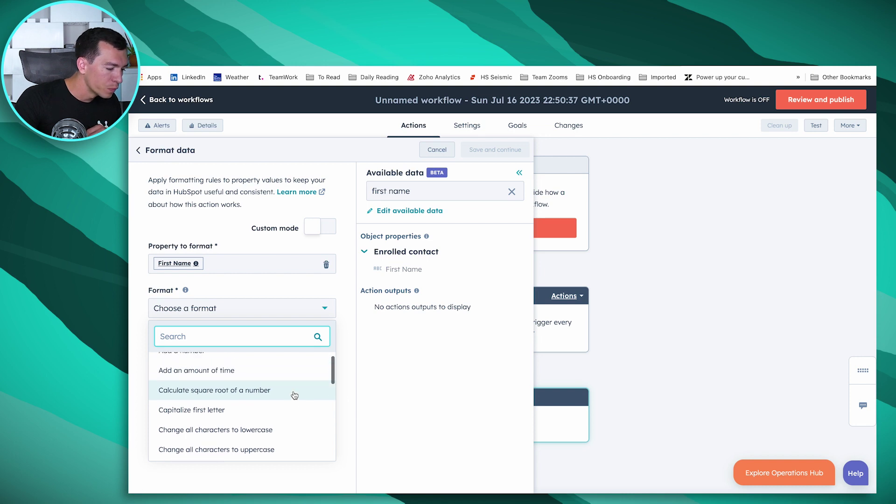
{"action": "scroll", "coordinate": [295, 395], "scroll_direction": "down", "scroll_amount": 1}
{"action": "scroll", "coordinate": [295, 395], "scroll_direction": "down", "scroll_amount": 4}
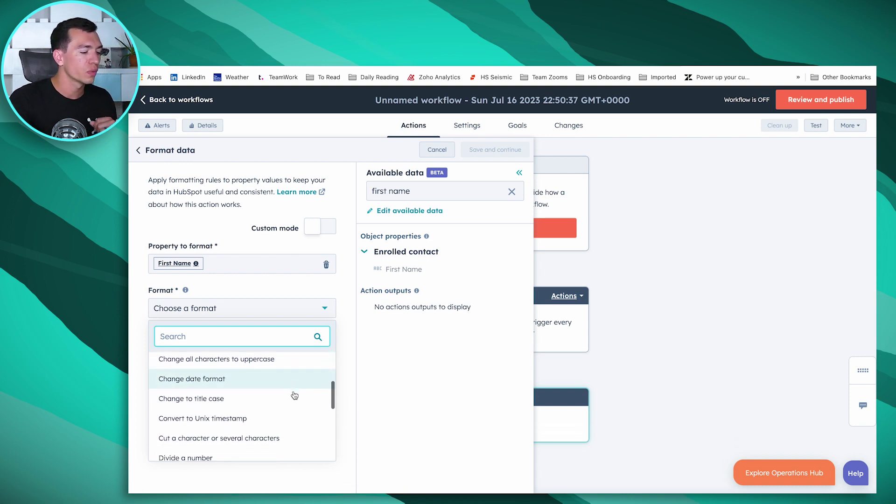
{"action": "scroll", "coordinate": [294, 395], "scroll_direction": "down", "scroll_amount": 4}
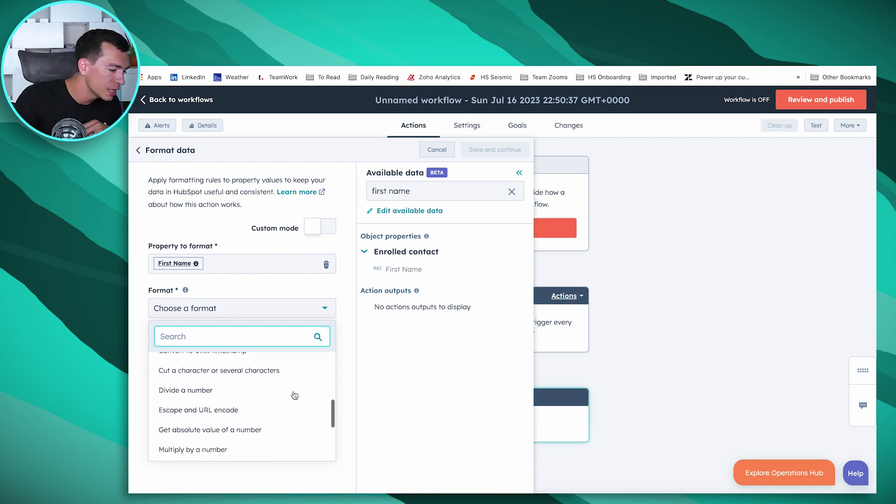
{"action": "scroll", "coordinate": [294, 395], "scroll_direction": "down", "scroll_amount": 4}
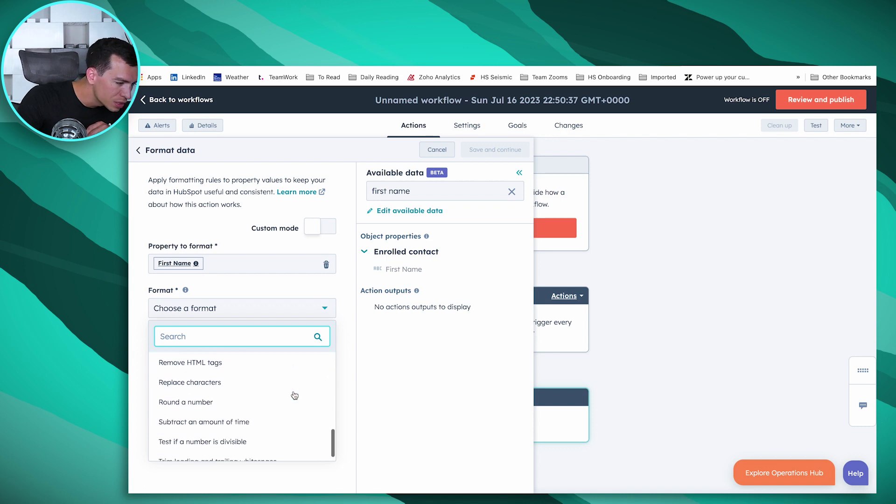
{"action": "scroll", "coordinate": [294, 395], "scroll_direction": "down", "scroll_amount": 1}
{"action": "scroll", "coordinate": [294, 395], "scroll_direction": "up", "scroll_amount": 1}
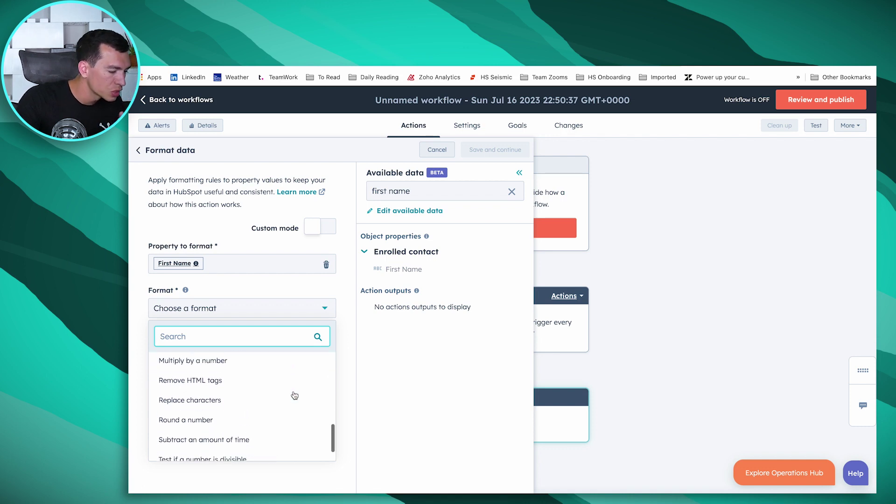
{"action": "scroll", "coordinate": [295, 395], "scroll_direction": "down", "scroll_amount": 1}
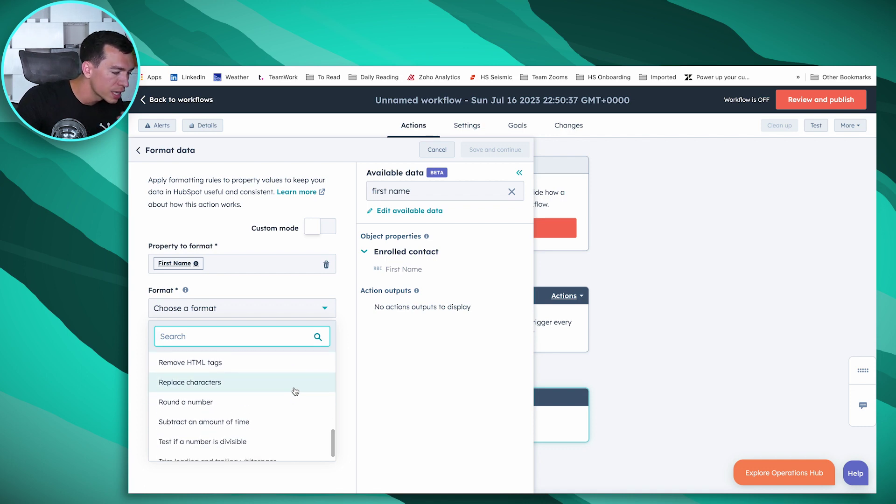
{"action": "scroll", "coordinate": [295, 394], "scroll_direction": "down", "scroll_amount": 1}
{"action": "scroll", "coordinate": [295, 392], "scroll_direction": "up", "scroll_amount": 3}
{"action": "scroll", "coordinate": [295, 391], "scroll_direction": "up", "scroll_amount": 5}
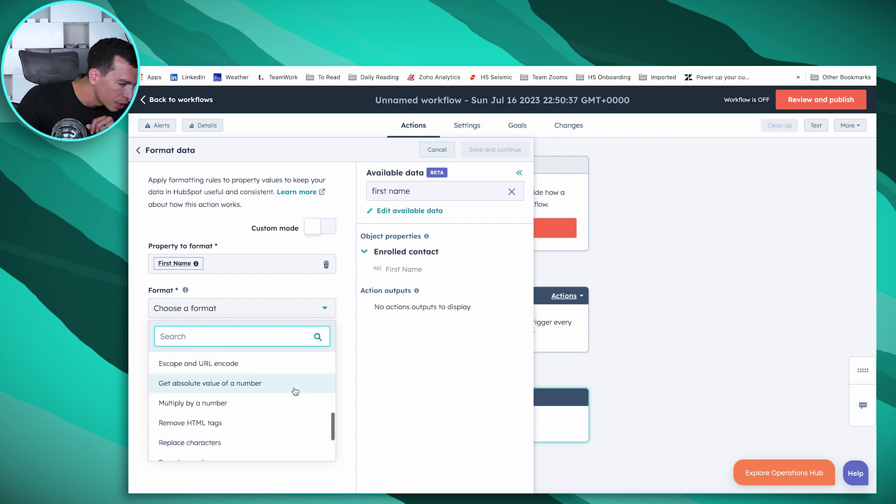
{"action": "scroll", "coordinate": [295, 391], "scroll_direction": "up", "scroll_amount": 2}
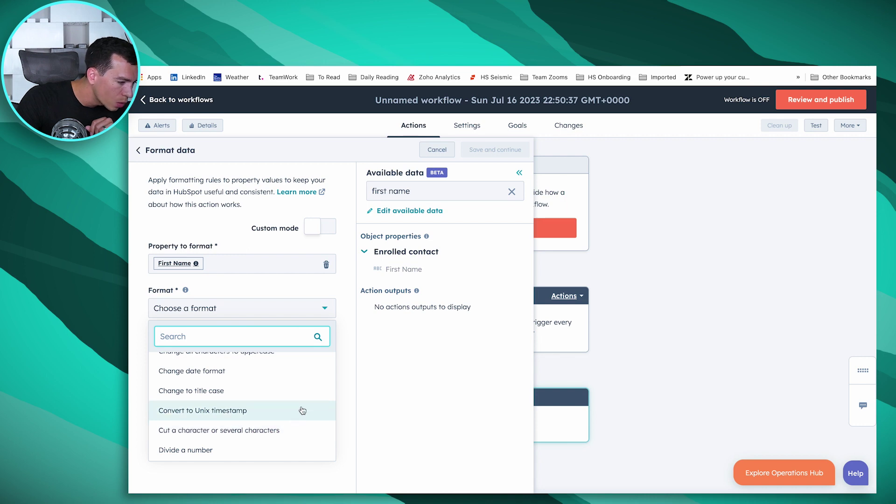
{"action": "scroll", "coordinate": [300, 420], "scroll_direction": "up", "scroll_amount": 1}
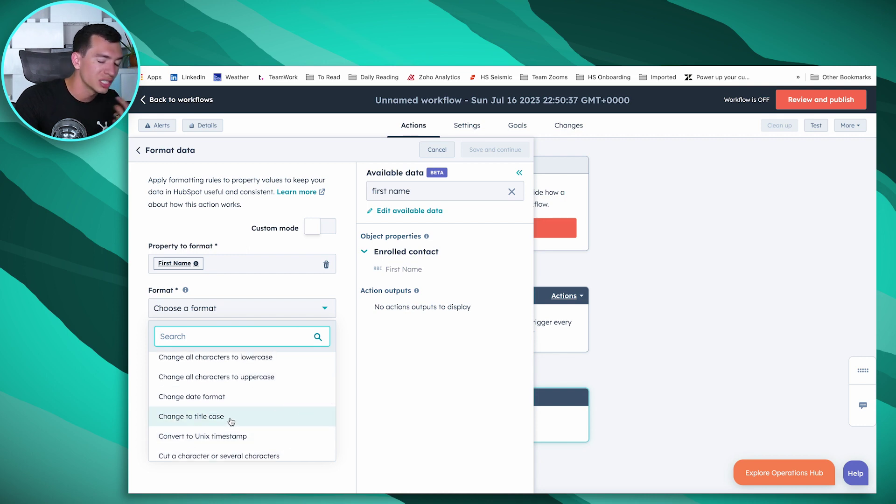
{"action": "scroll", "coordinate": [231, 421], "scroll_direction": "up", "scroll_amount": 2}
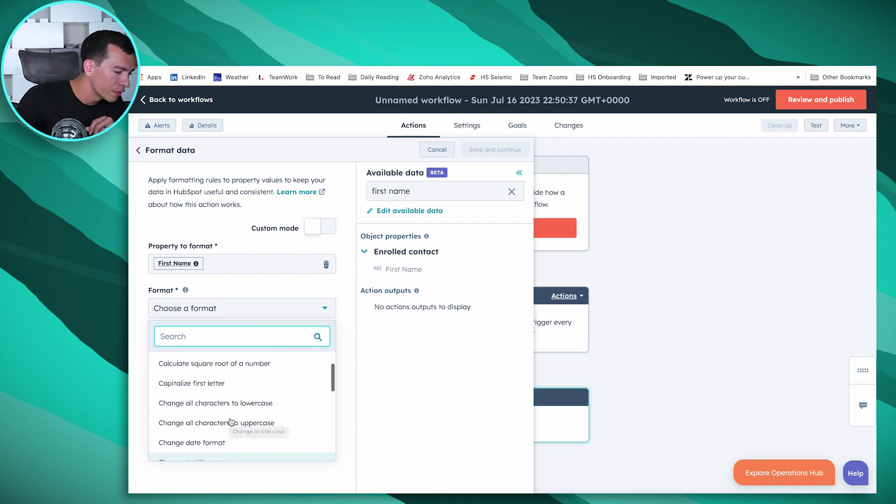
{"action": "scroll", "coordinate": [231, 422], "scroll_direction": "up", "scroll_amount": 1}
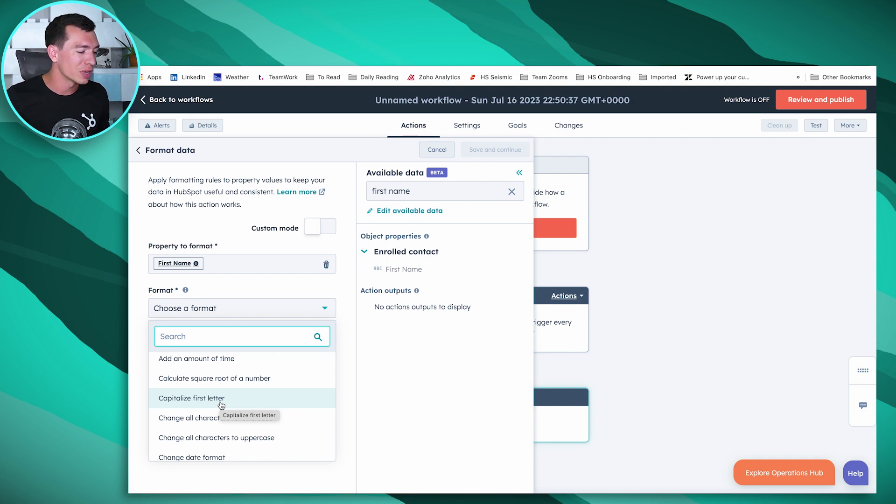
{"action": "scroll", "coordinate": [221, 405], "scroll_direction": "down", "scroll_amount": 5}
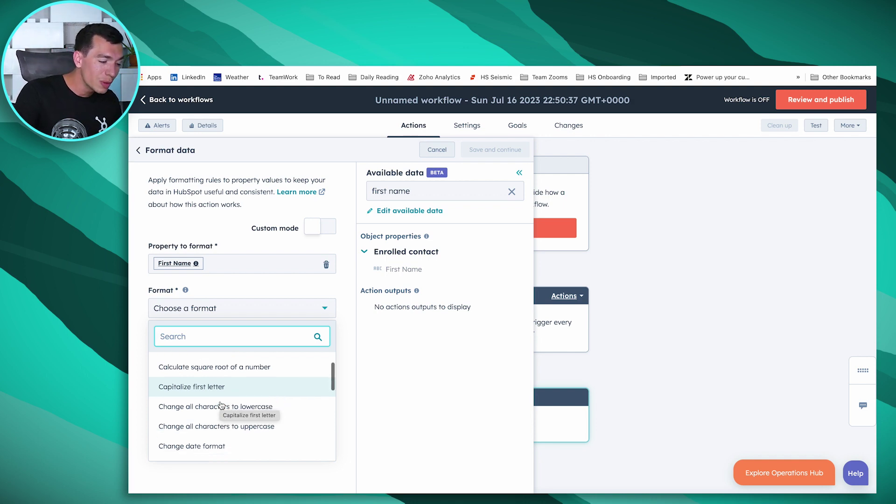
{"action": "scroll", "coordinate": [221, 405], "scroll_direction": "up", "scroll_amount": 3}
{"action": "scroll", "coordinate": [221, 405], "scroll_direction": "up", "scroll_amount": 3}
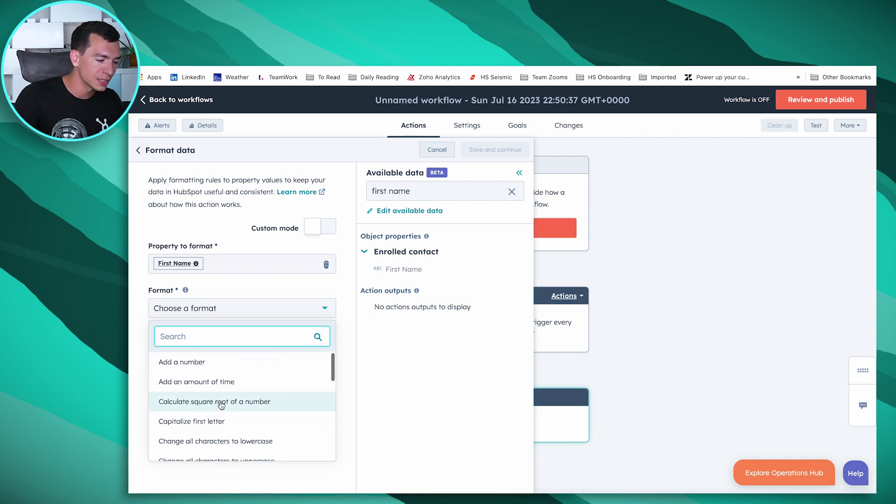
{"action": "scroll", "coordinate": [221, 405], "scroll_direction": "down", "scroll_amount": 4}
{"action": "scroll", "coordinate": [221, 405], "scroll_direction": "down", "scroll_amount": 3}
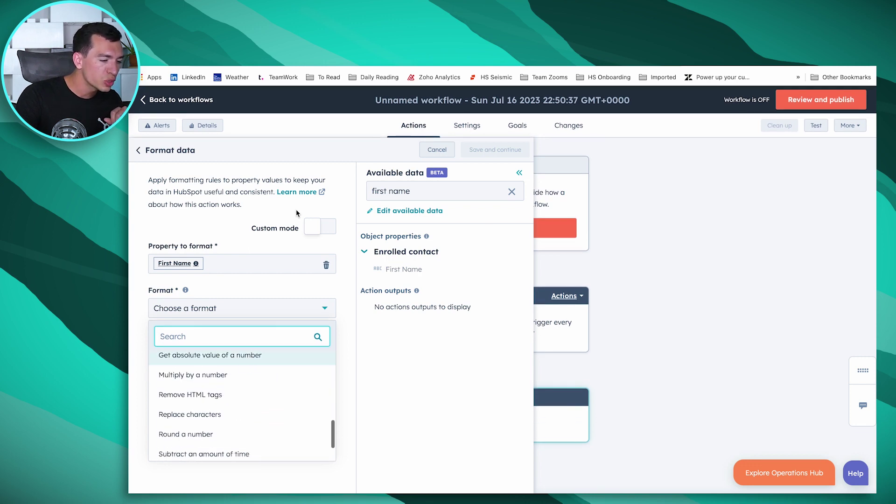
Turn on Custom mode to reveal the formula editor, then discard the Format data step.
{"action": "left_click", "coordinate": [320, 226]}
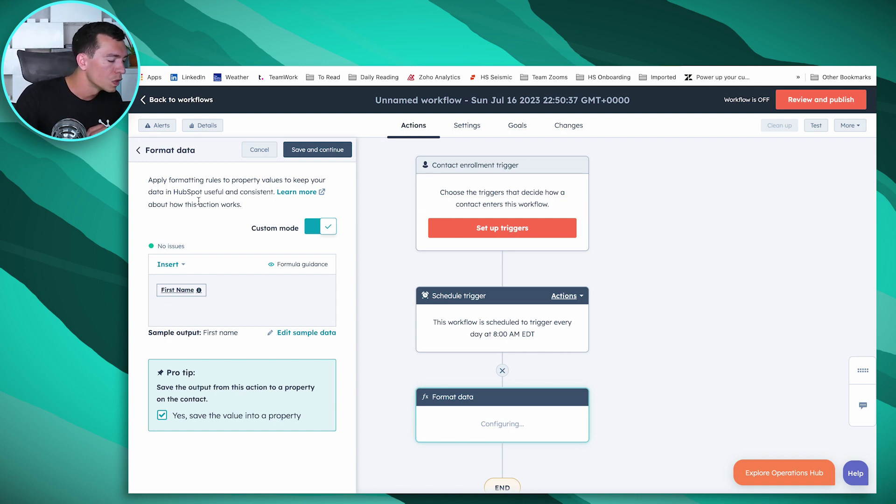
{"action": "left_click", "coordinate": [138, 149]}
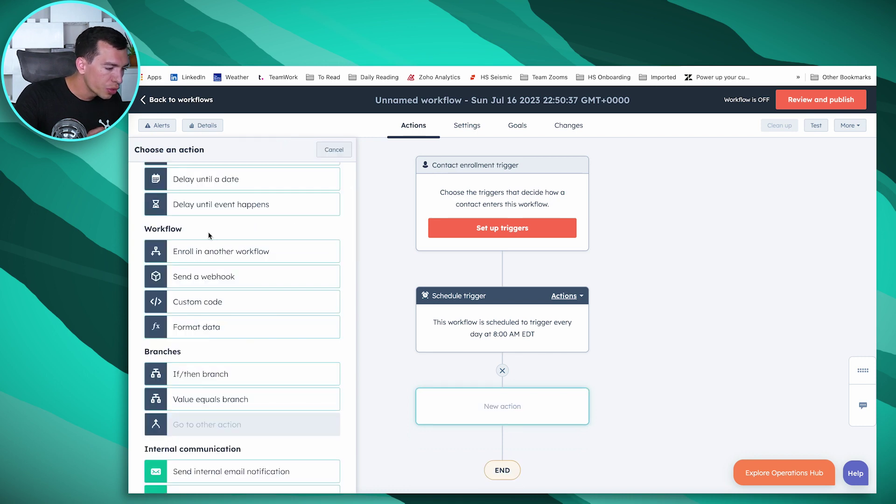